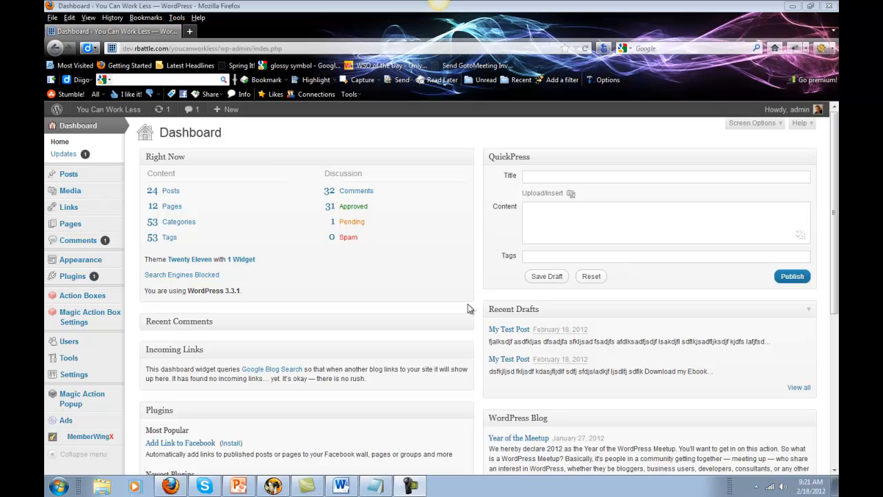
- Open the You Can Work Less site's front page in a separate browser tab and switch to it
mouse_move(121, 111)
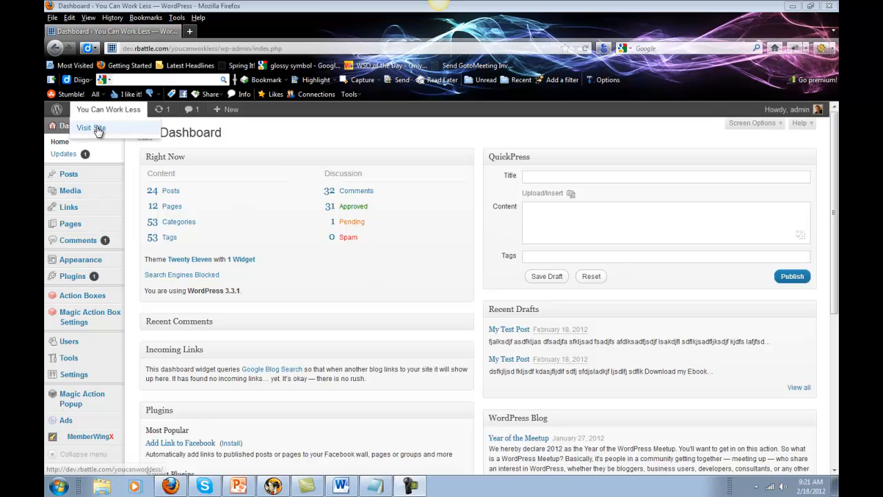
right_click(98, 126)
click(148, 135)
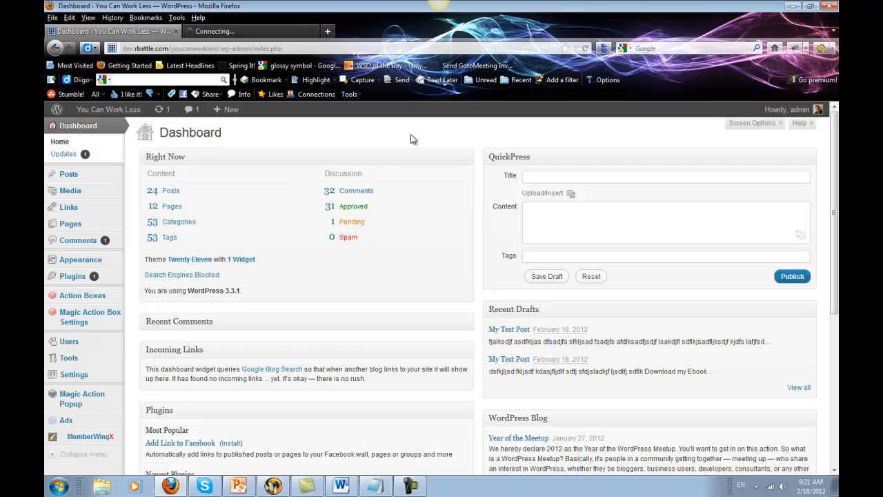
click(238, 31)
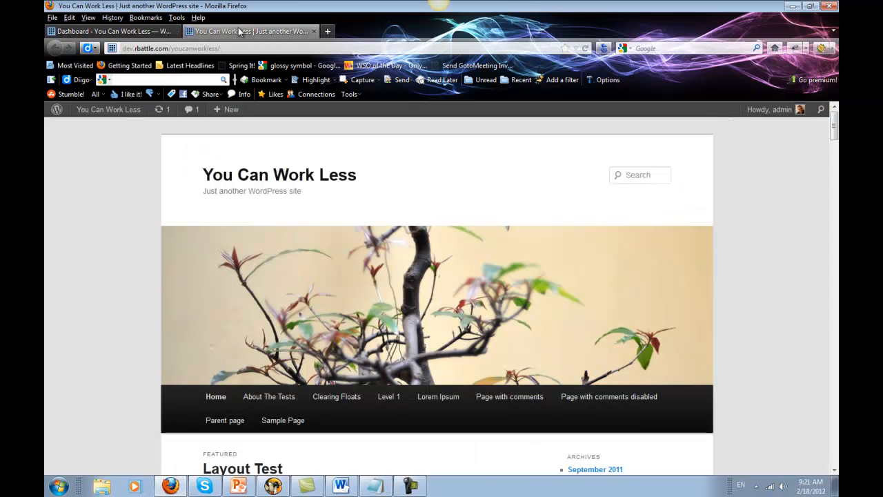
- Look through the front page's navigation bar, posts, sidebar and footer
drag(833, 136, 832, 152)
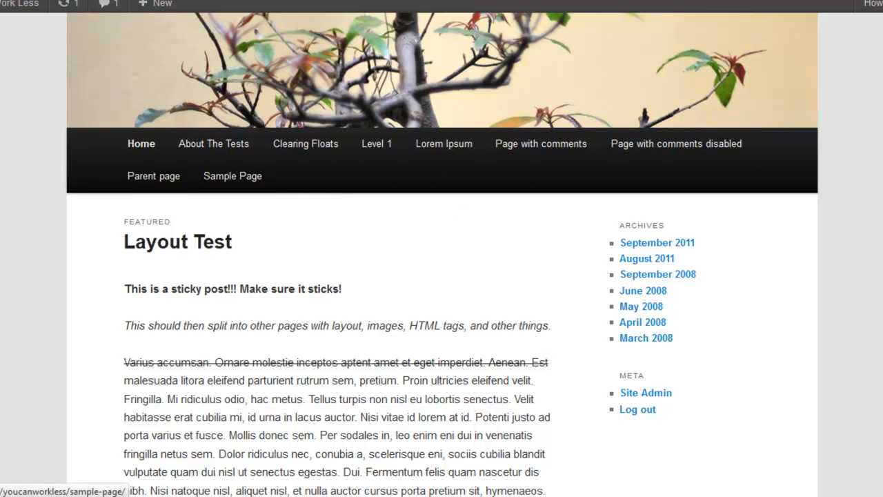
scroll(821, 230, down, 3)
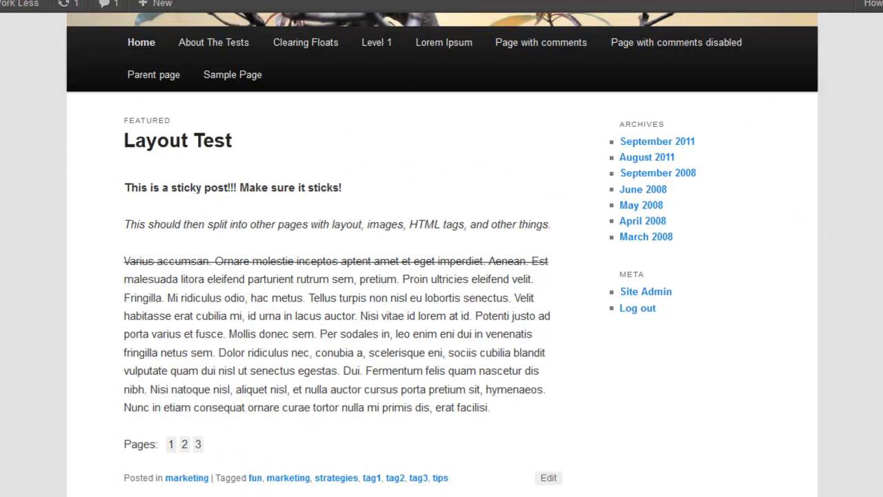
scroll(441, 256, down, 20)
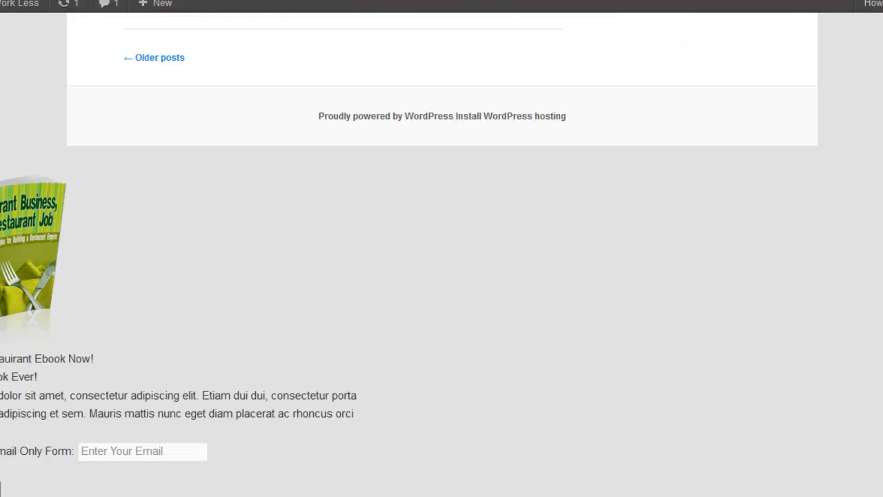
scroll(442, 256, up, 4)
scroll(441, 256, up, 2)
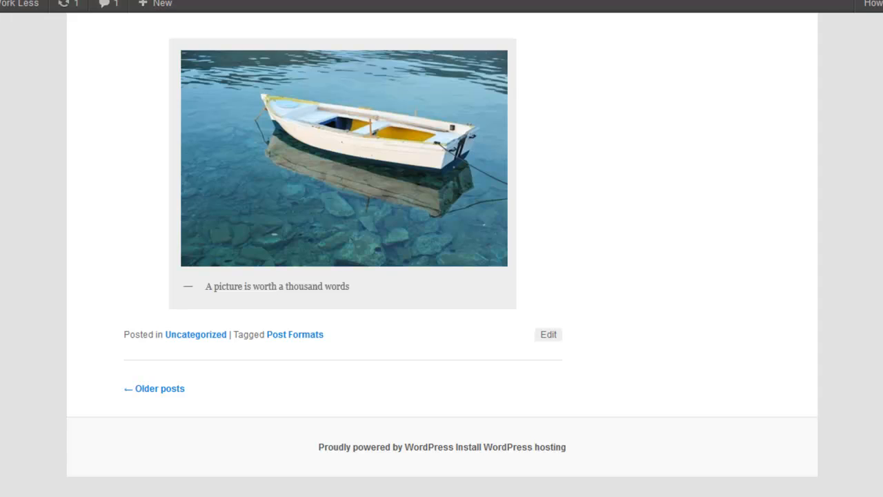
scroll(442, 255, up, 20)
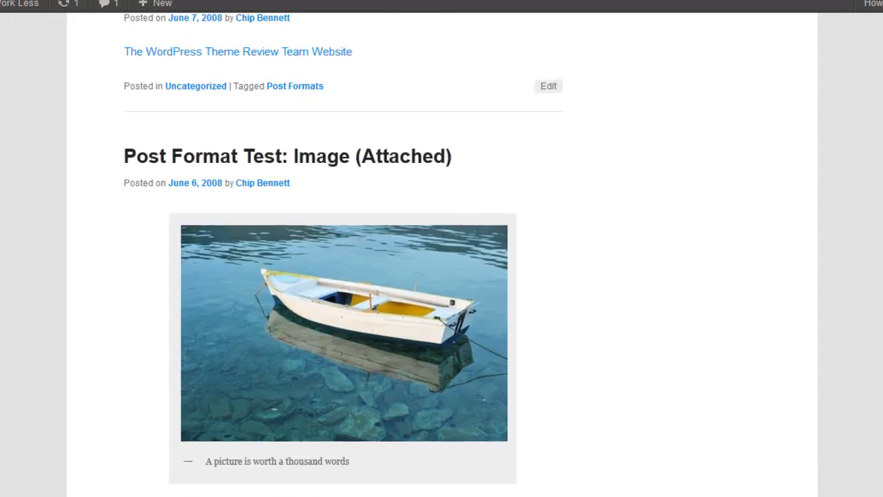
scroll(442, 256, up, 15)
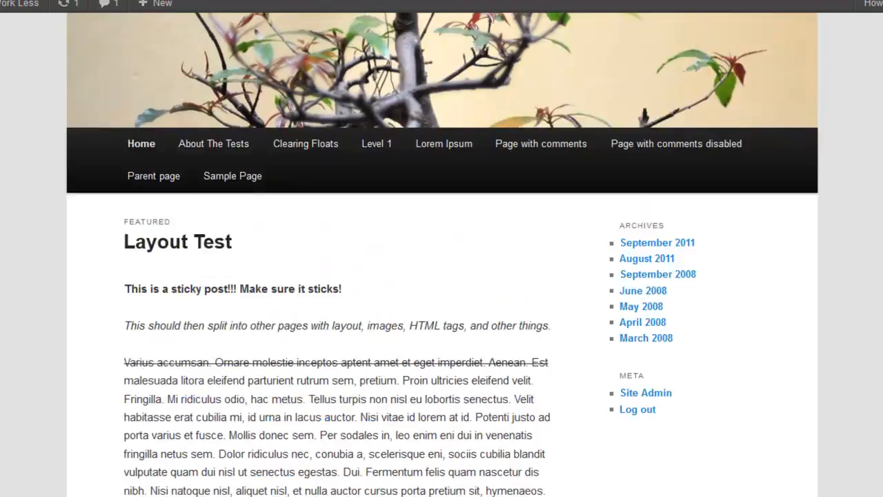
scroll(442, 255, down, 4)
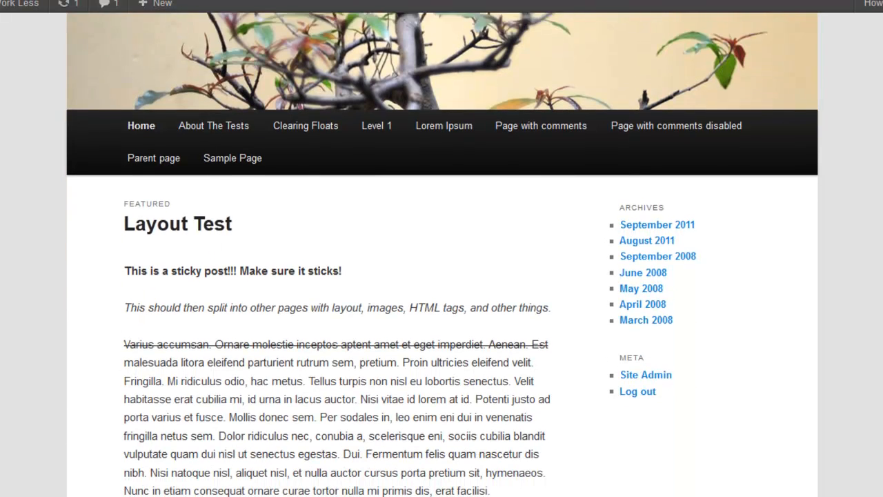
scroll(441, 255, down, 1)
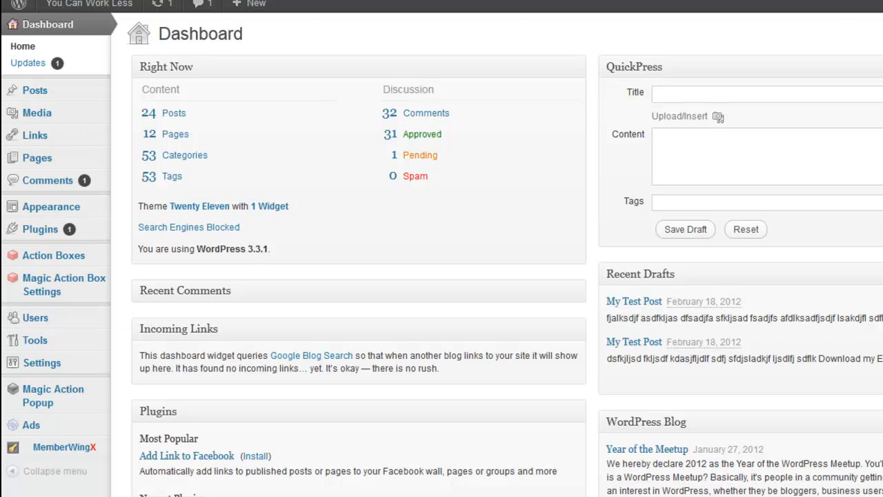
- Check the page links in the front page's navigation bar, and return to the dashboard
click(303, 3)
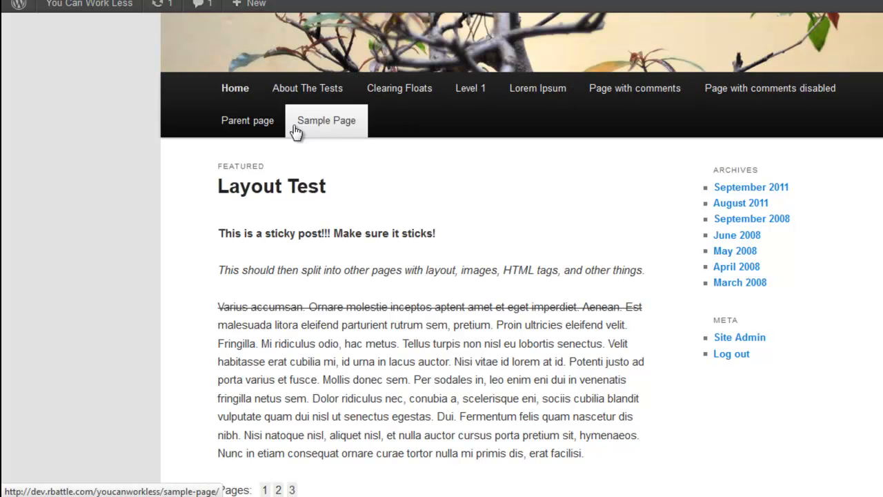
mouse_move(235, 124)
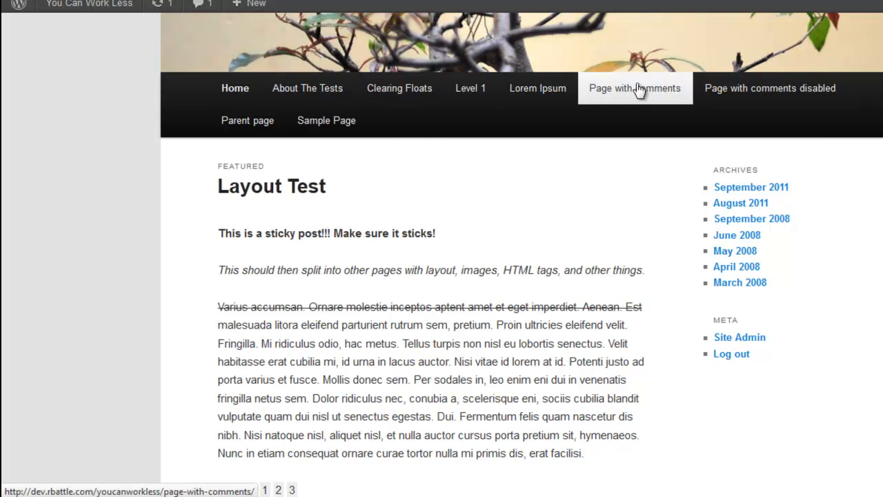
click(739, 336)
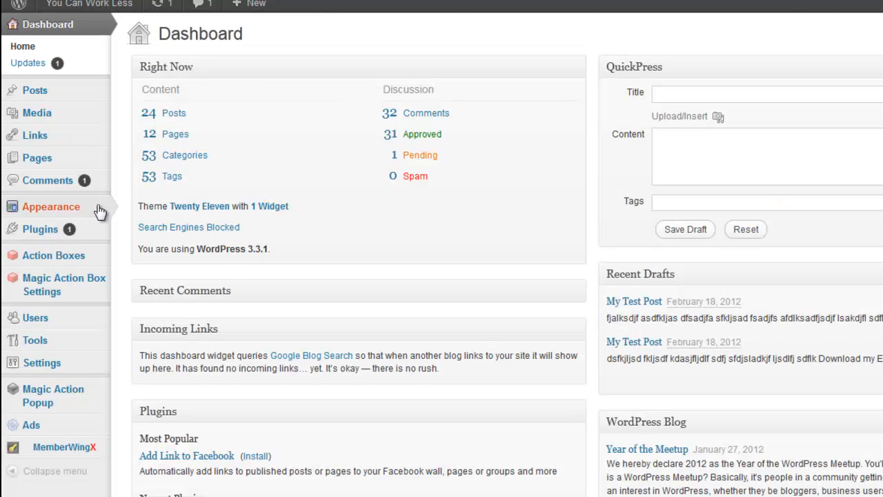
- Open the site's menu management screen and review the items in the existing Main Menu
mouse_move(116, 211)
click(134, 243)
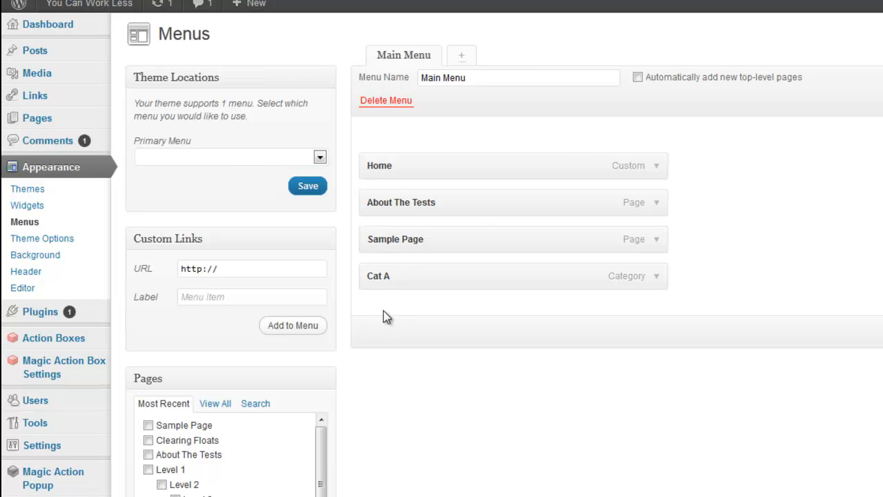
scroll(441, 254, down, 1)
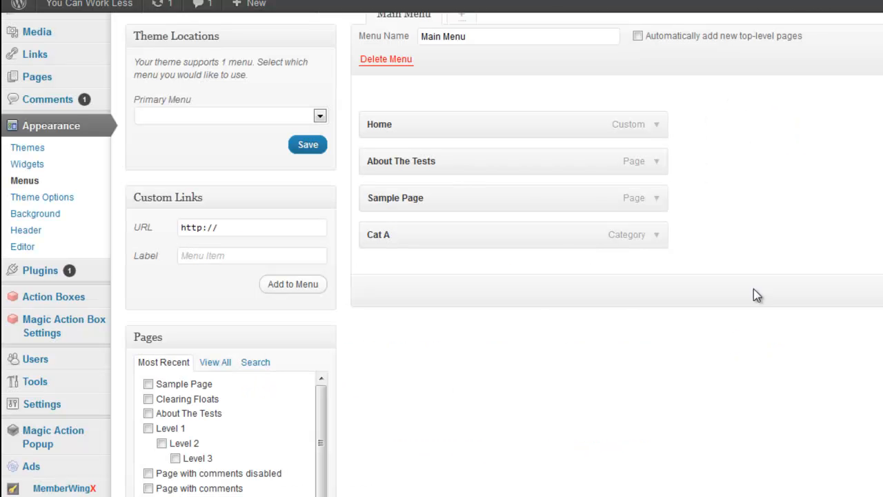
scroll(4, 179, up, 1)
- Move the Sample Page to the trash, and reload the front page to check its navigation bar
mouse_move(62, 126)
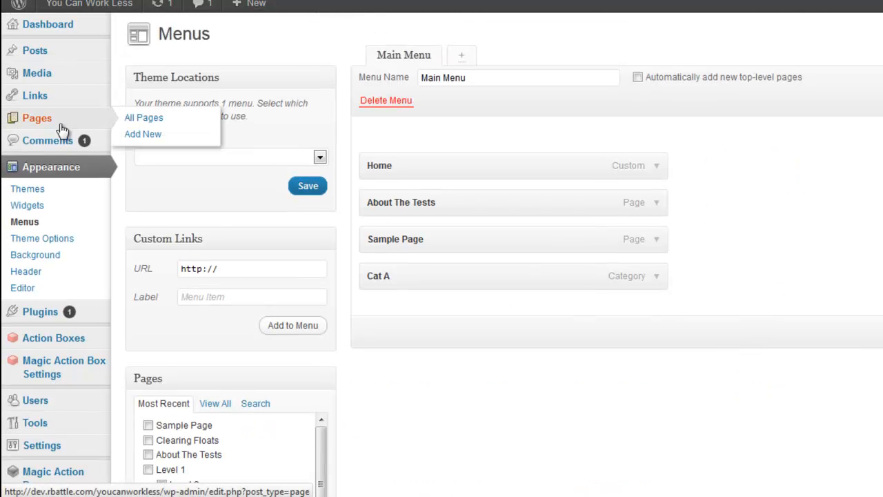
click(146, 135)
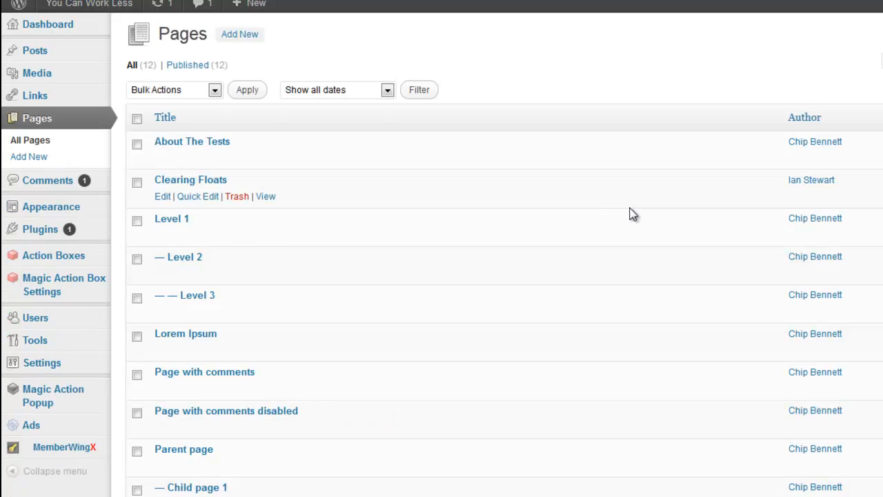
scroll(442, 276, down, 3)
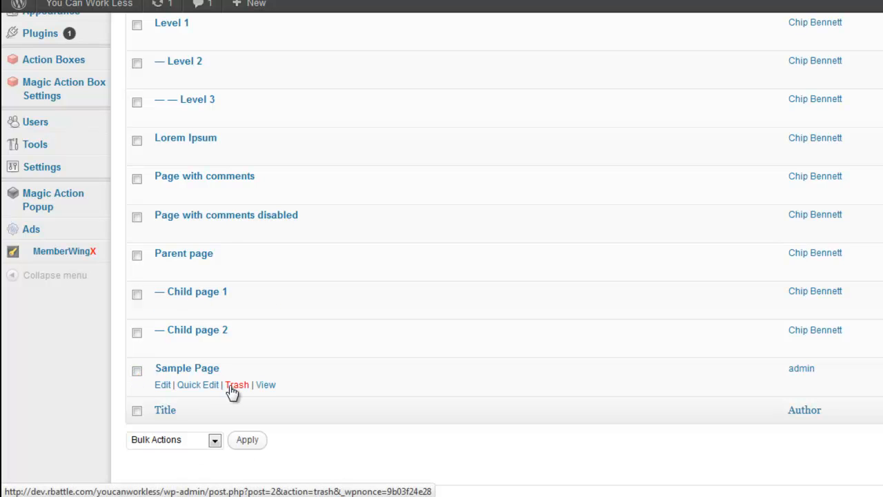
click(236, 384)
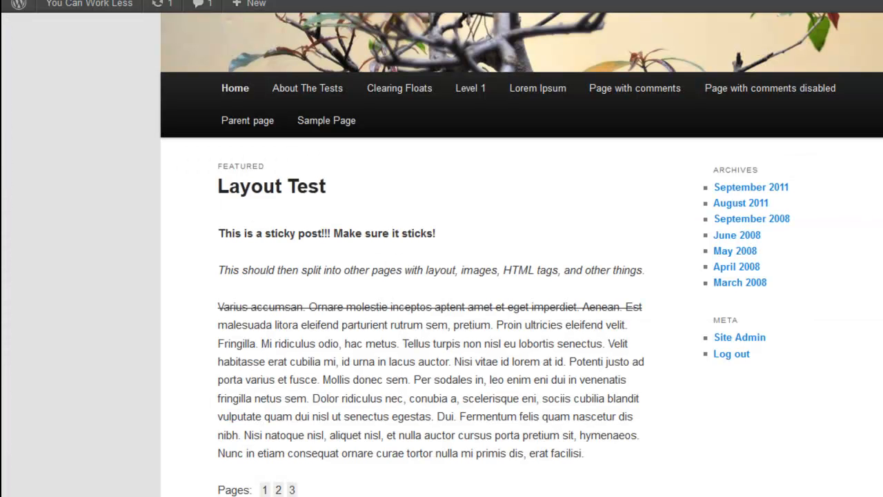
key(F5)
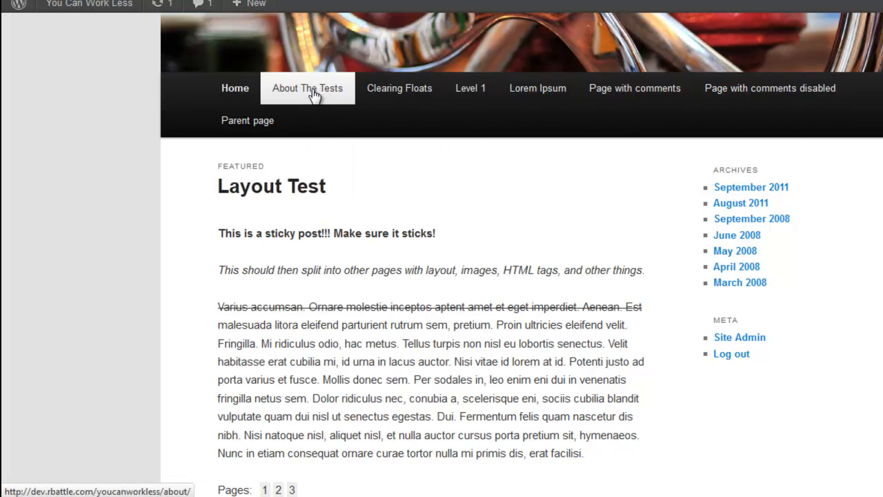
mouse_move(247, 122)
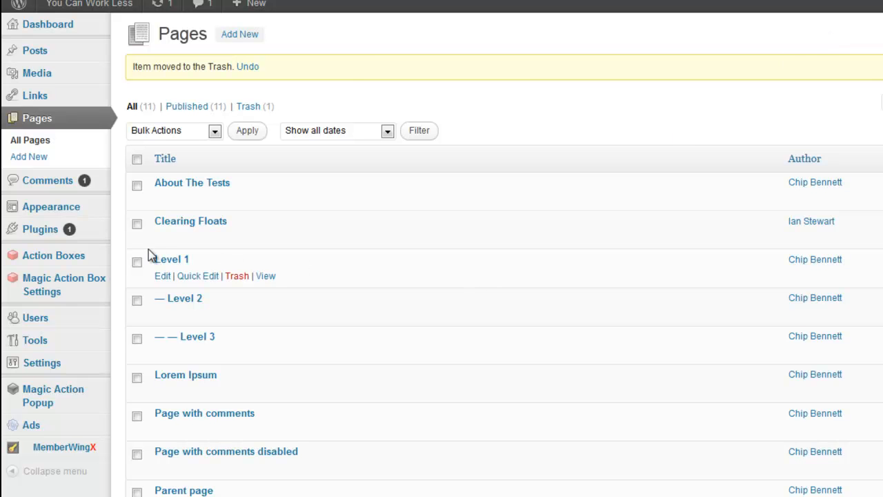
- Permanently delete the existing custom menu named Main Menu
mouse_move(72, 209)
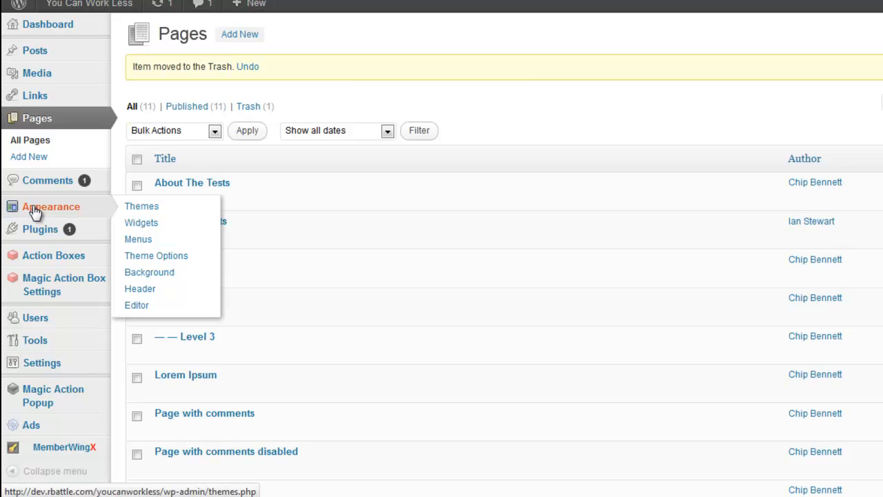
click(147, 241)
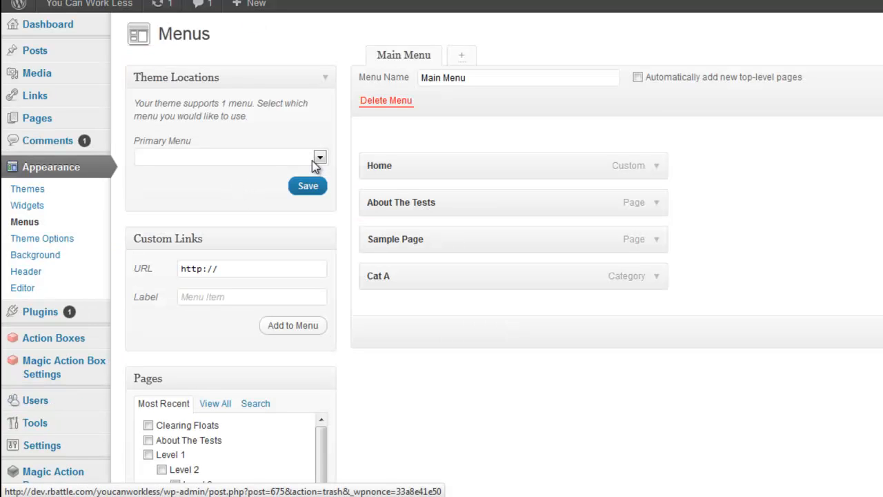
click(394, 109)
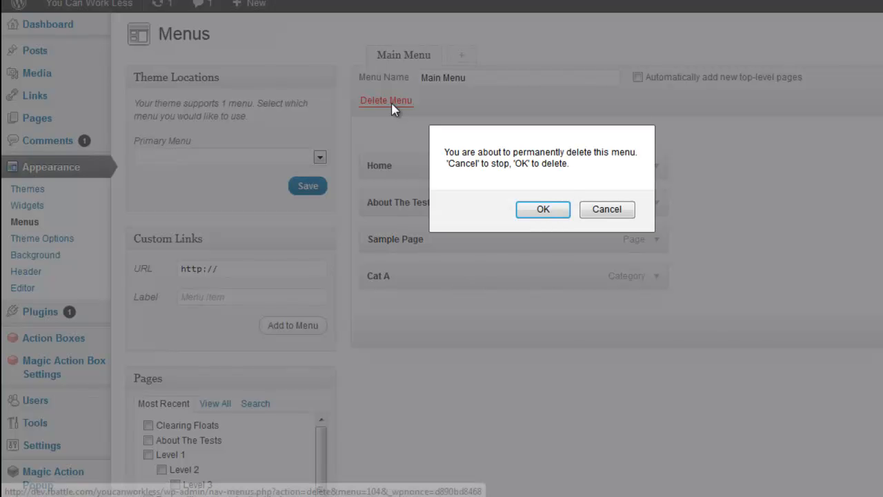
click(541, 215)
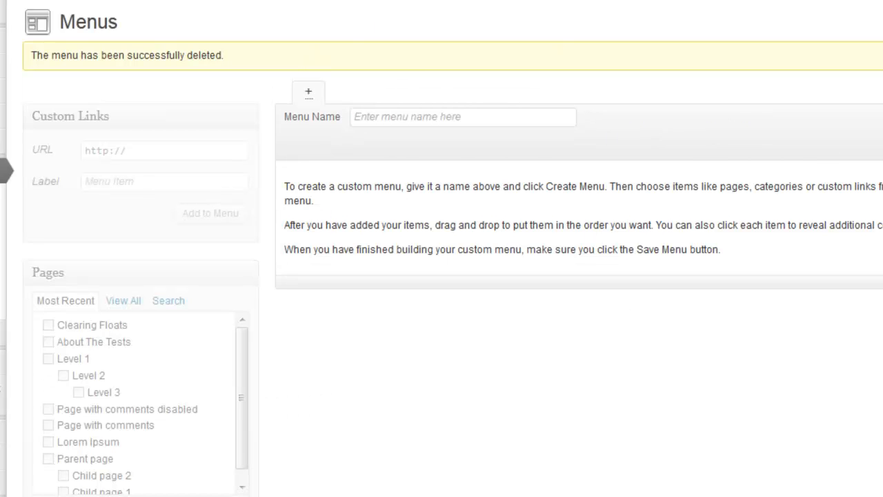
- Read the instructions for creating a custom menu on the empty Menus screen
scroll(611, 132, down, 5)
scroll(611, 131, up, 4)
scroll(99, 244, up, 1)
scroll(142, 127, down, 5)
scroll(442, 248, up, 5)
drag(298, 187, 443, 188)
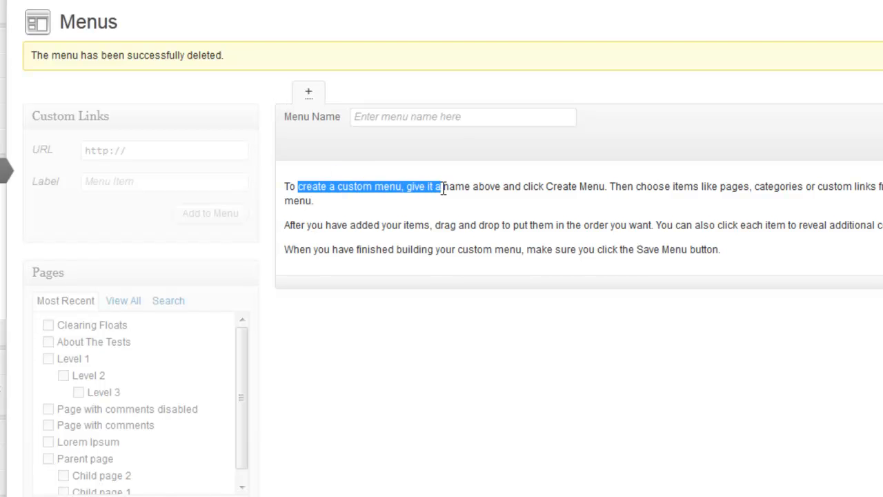
click(496, 228)
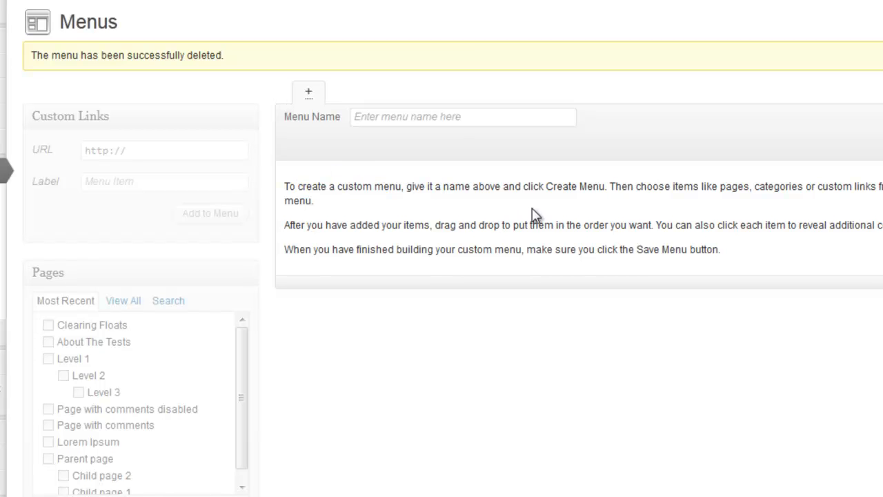
- Create a new custom menu named Main
click(426, 119)
text(Main)
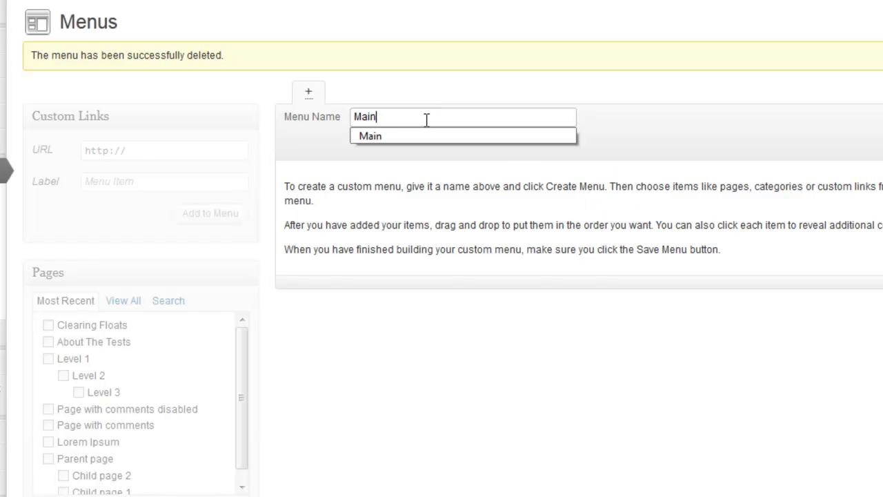
key(Down)
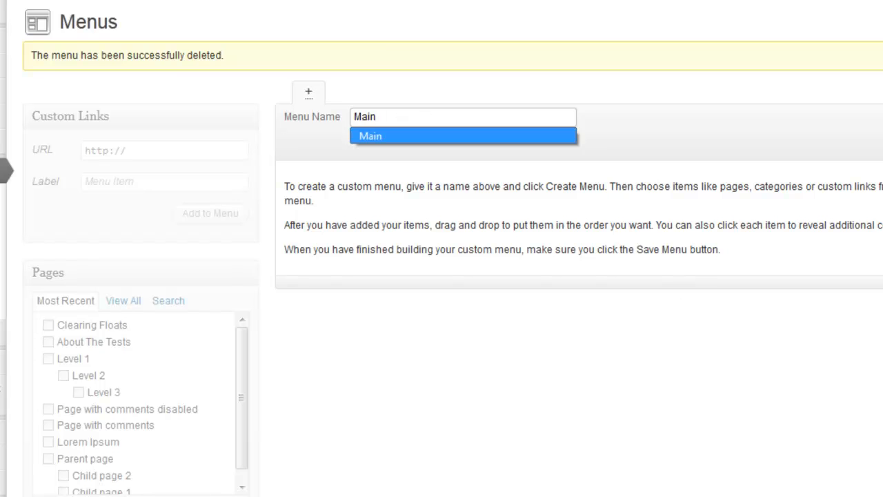
key(Return)
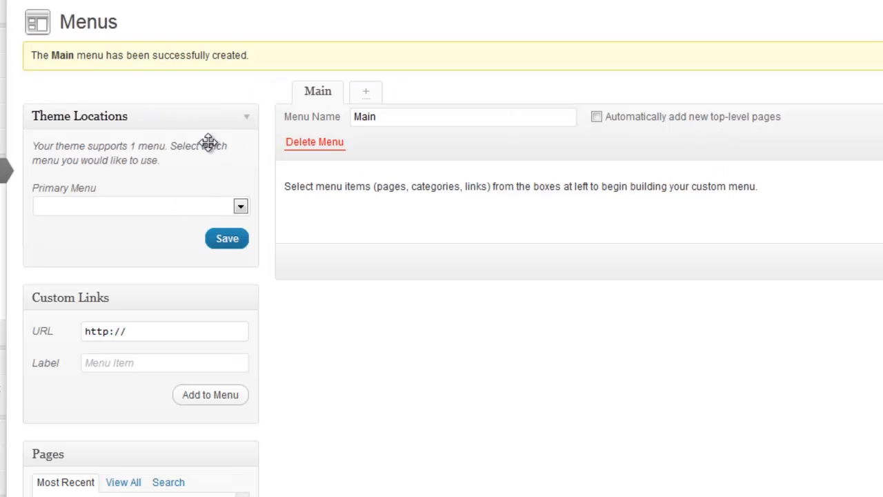
- Select Main as the theme's primary menu
click(241, 208)
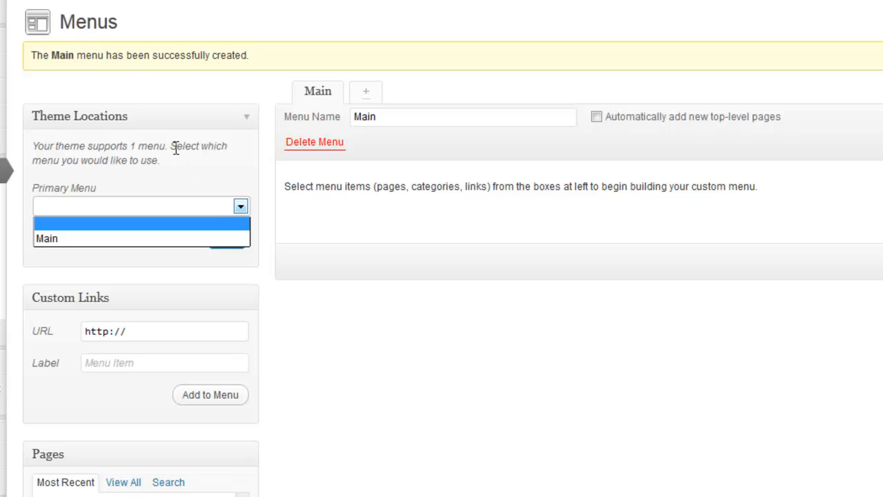
click(66, 240)
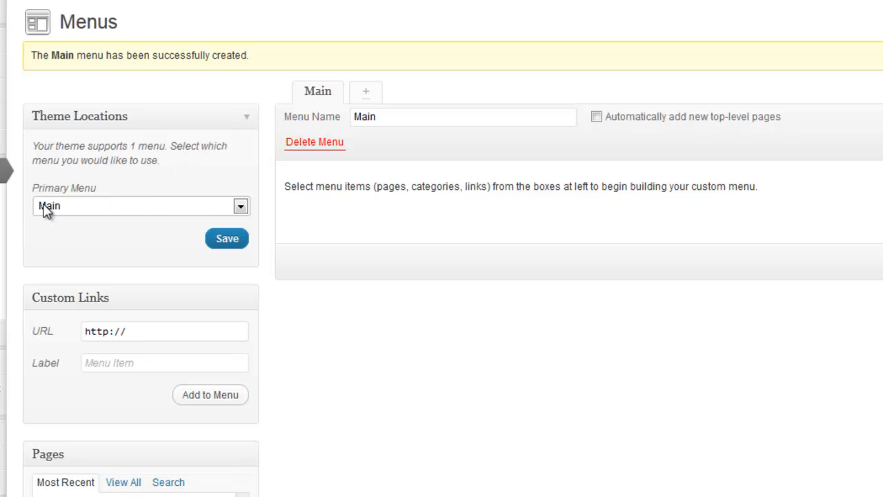
drag(31, 189, 125, 195)
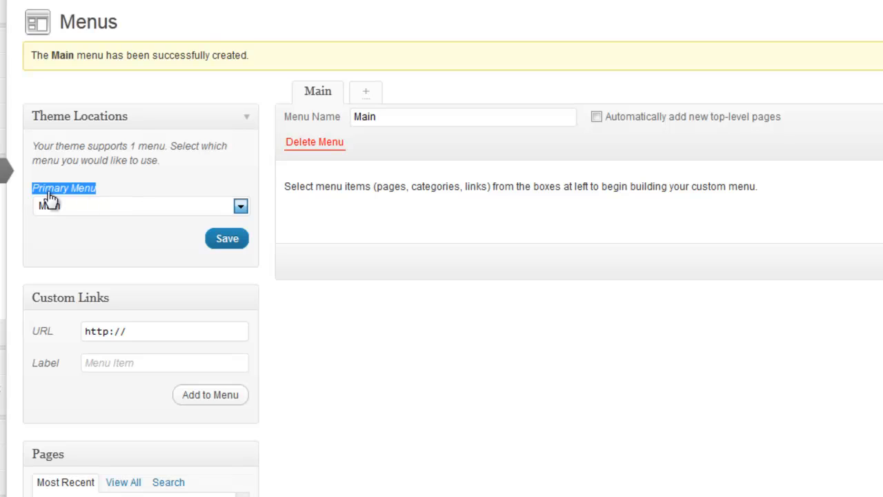
click(112, 245)
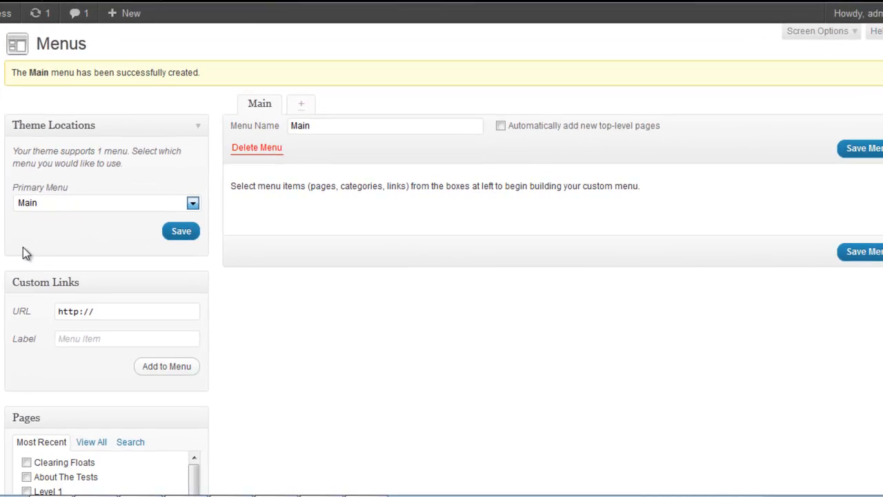
- Check the choices for the Primary Menu theme location and keep Main selected
click(125, 206)
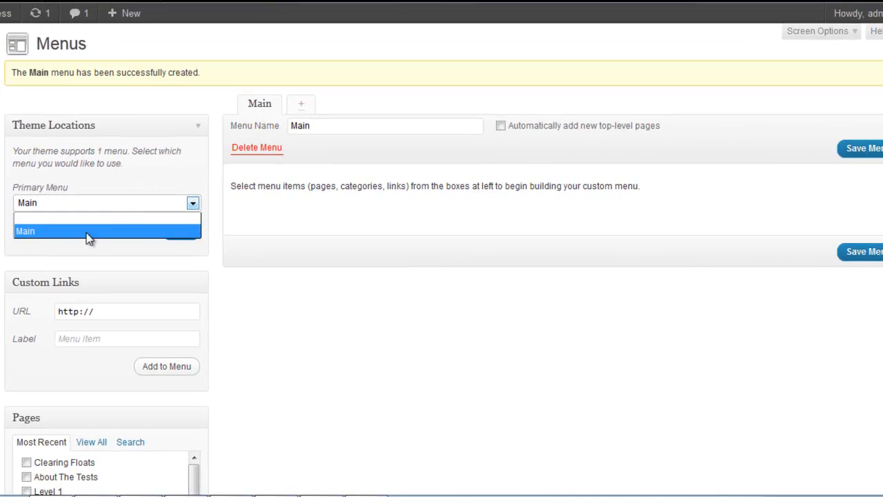
click(330, 124)
click(110, 198)
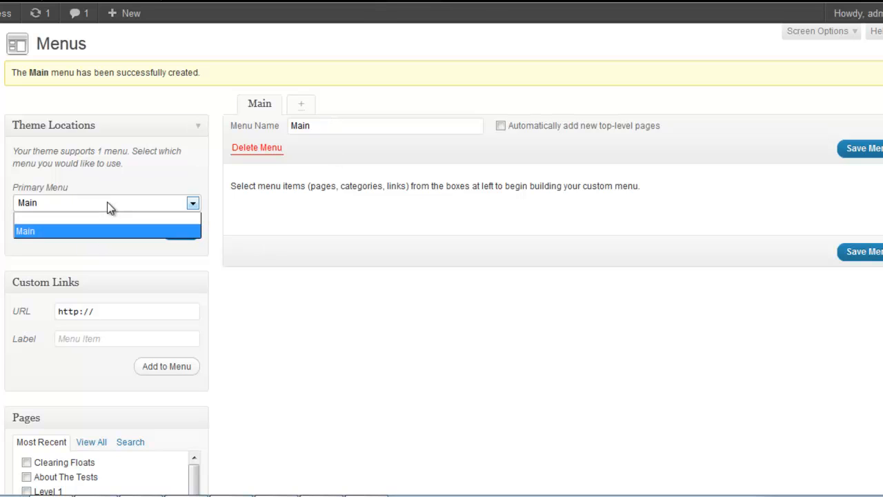
click(78, 233)
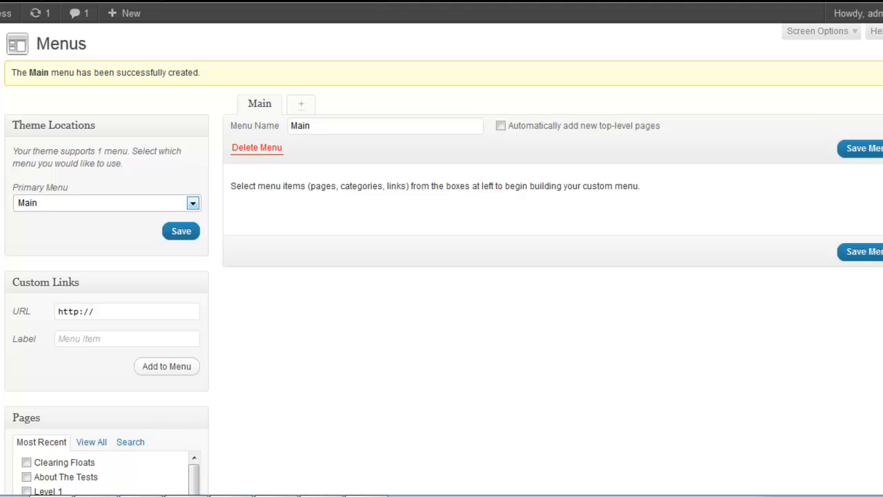
- Look through the Custom Links, Pages and Categories boxes for items that can be added to the menu
scroll(444, 259, down, 1)
scroll(444, 259, down, 3)
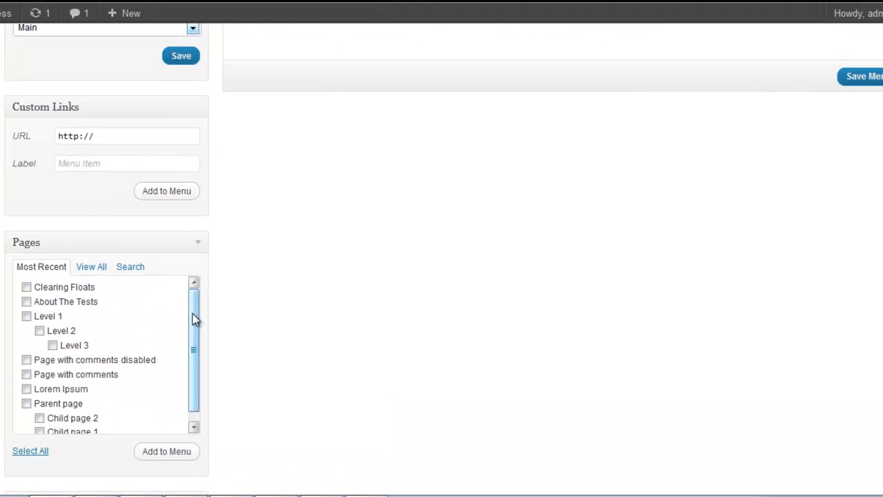
scroll(199, 367, down, 1)
scroll(199, 368, down, 3)
scroll(441, 259, down, 3)
scroll(442, 258, up, 4)
scroll(442, 259, up, 2)
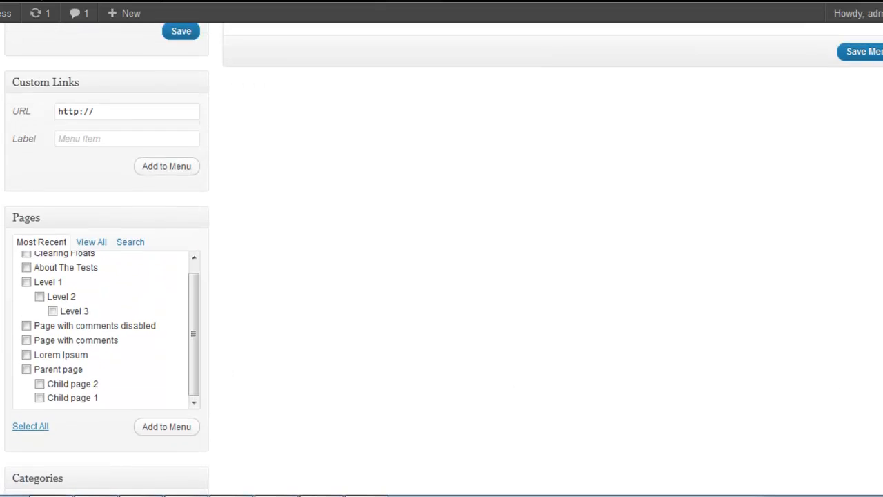
scroll(441, 259, down, 5)
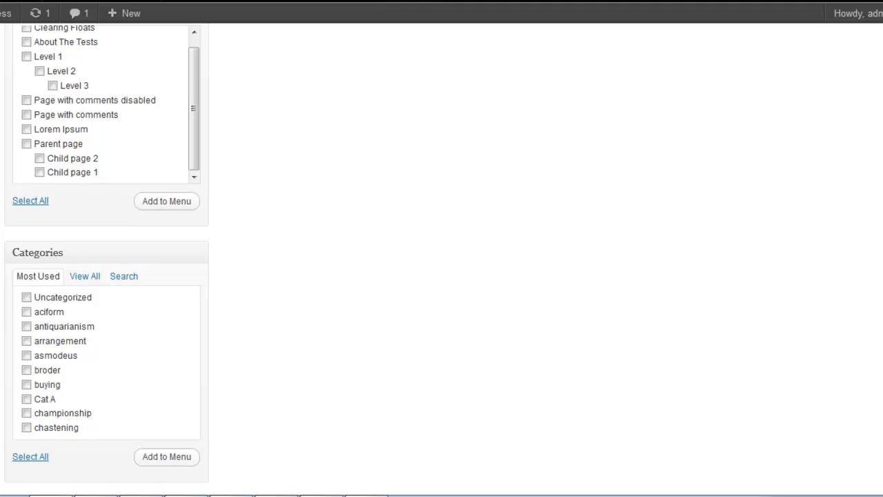
scroll(442, 259, up, 5)
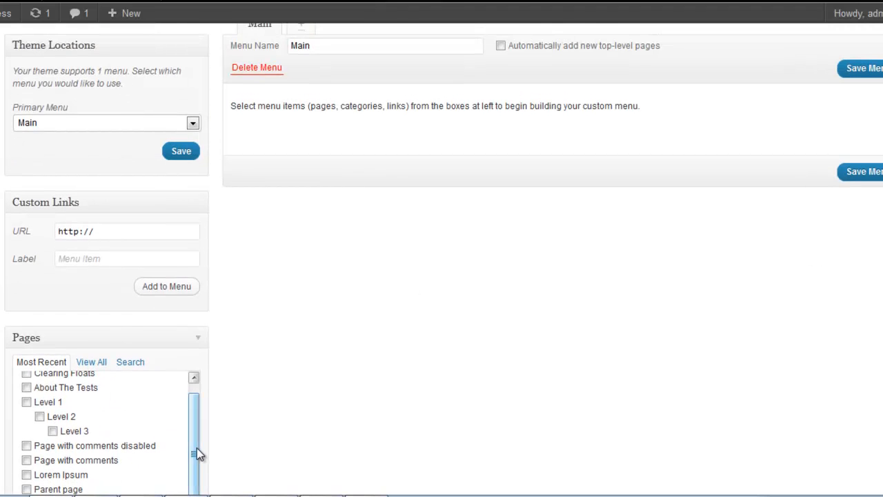
scroll(196, 438, up, 1)
scroll(442, 259, down, 1)
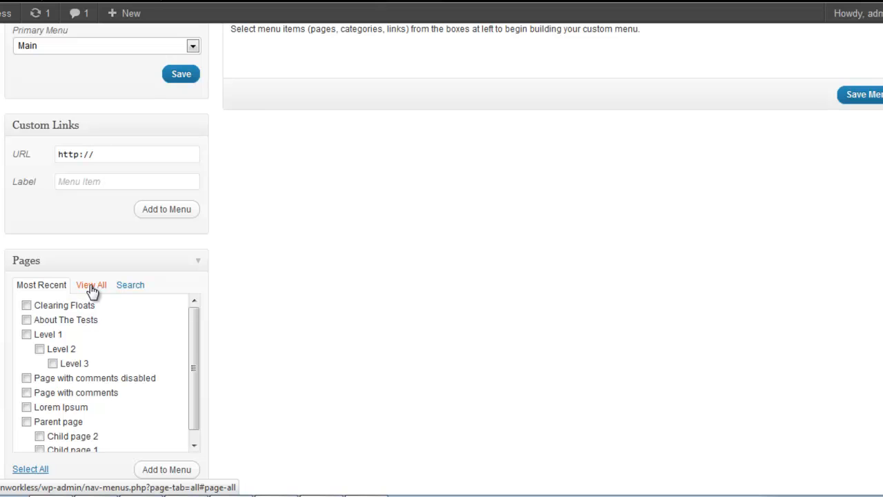
- Add the Home, Lorem Ipsum and Page with comments pages to the Main menu from the full page list
click(93, 288)
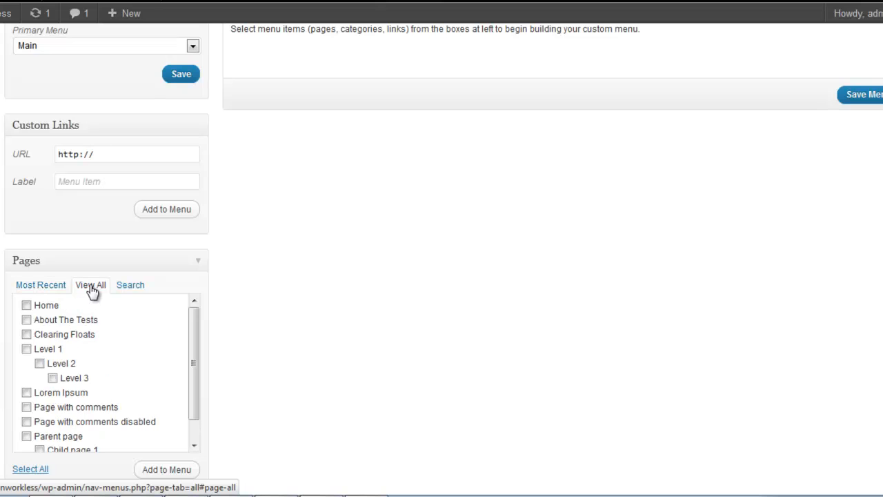
click(26, 307)
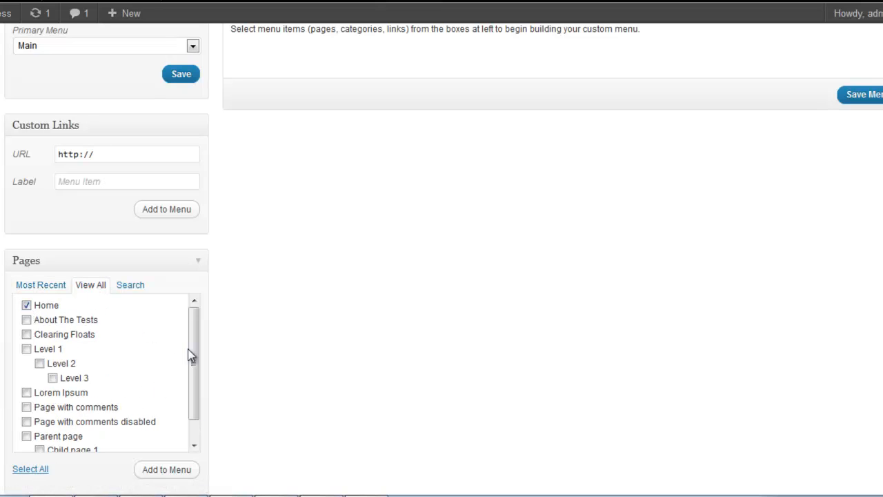
scroll(194, 353, down, 2)
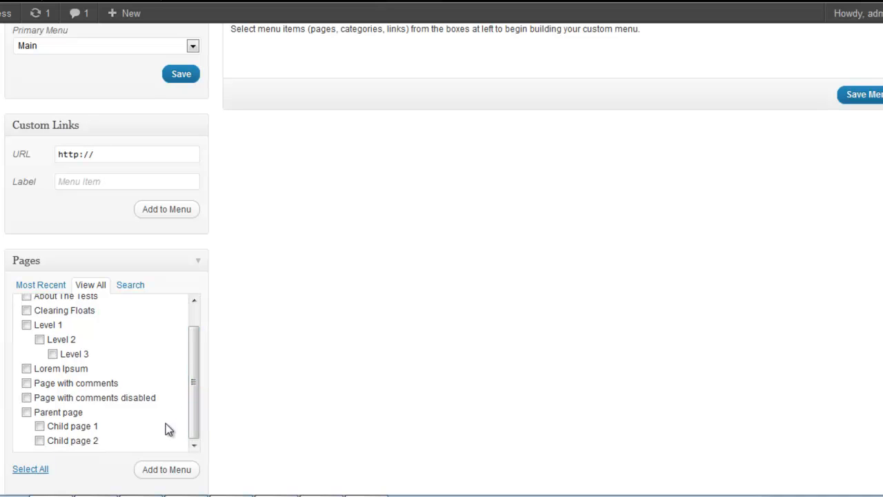
click(27, 384)
scroll(879, 352, down, 2)
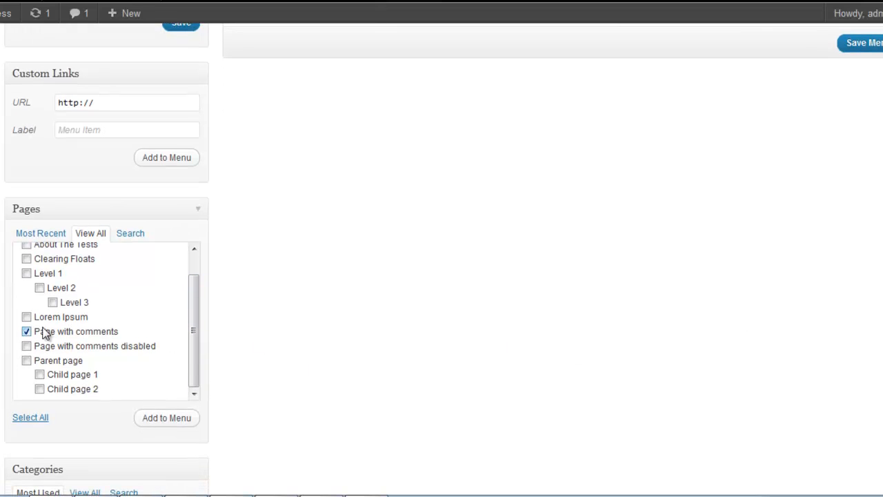
click(182, 423)
scroll(442, 276, up, 2)
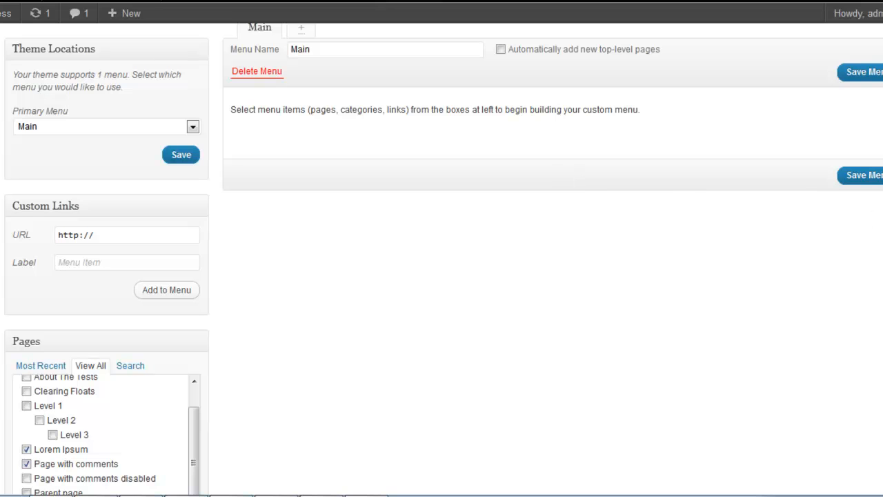
scroll(442, 276, down, 3)
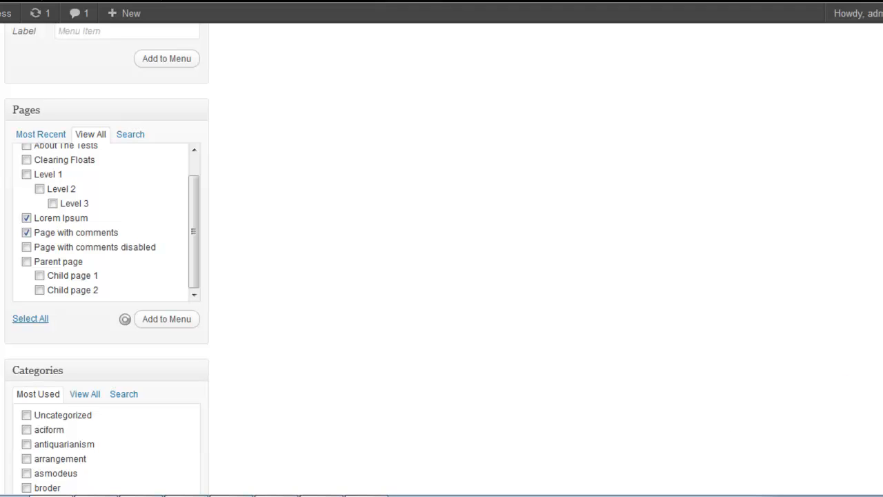
scroll(442, 276, up, 2)
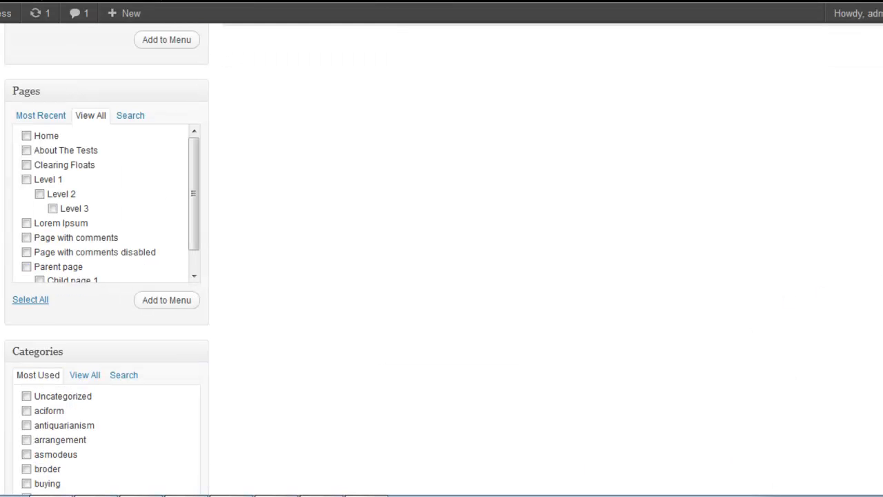
- Save the Main menu with its new items and check the navigation bar on the live site
scroll(441, 276, up, 4)
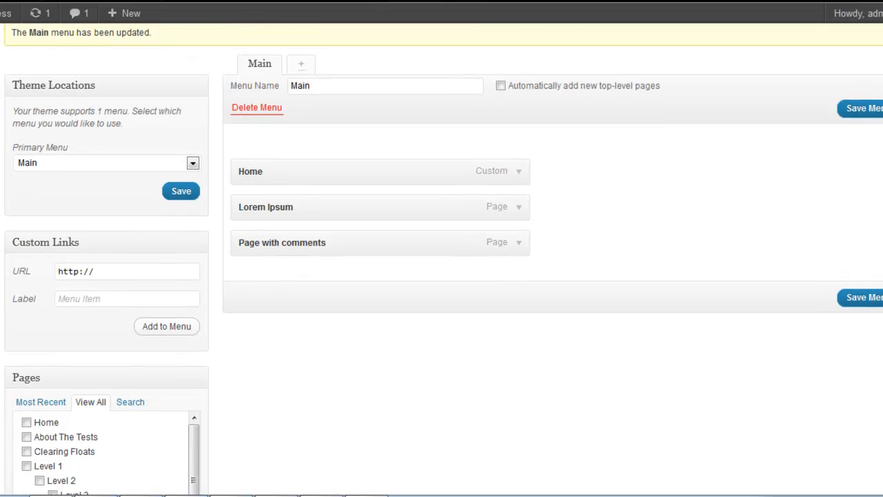
scroll(327, 232, up, 1)
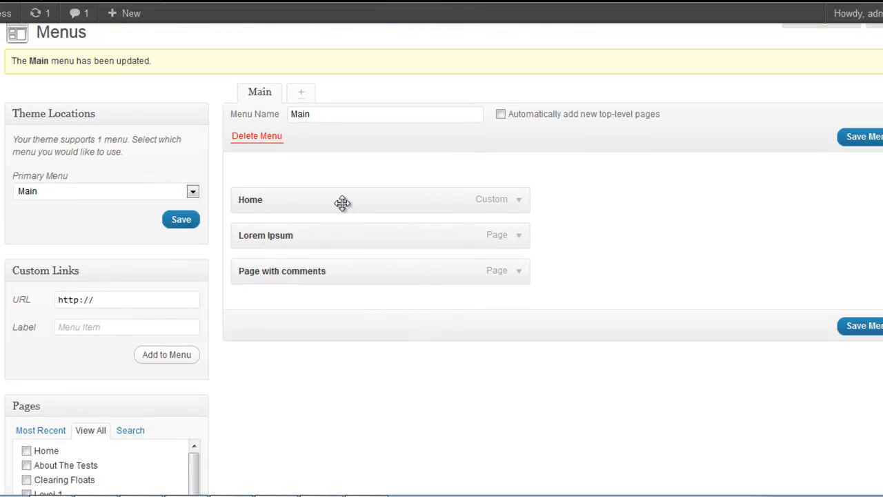
click(861, 326)
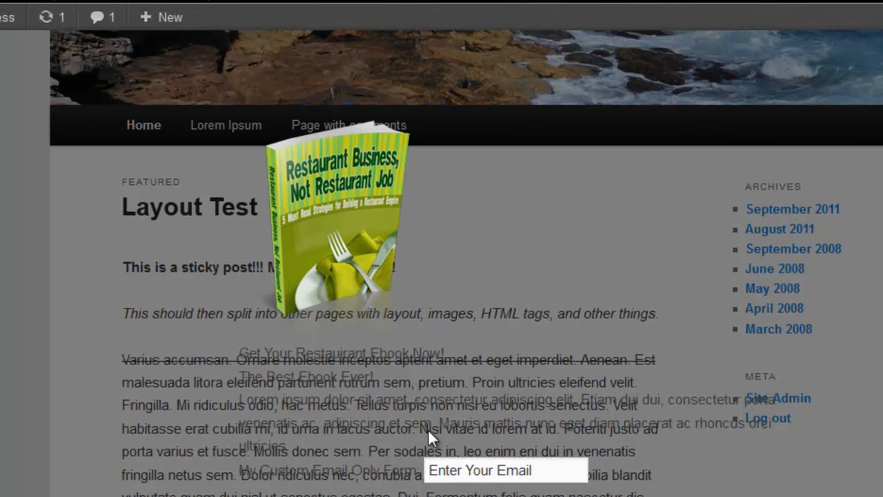
click(439, 405)
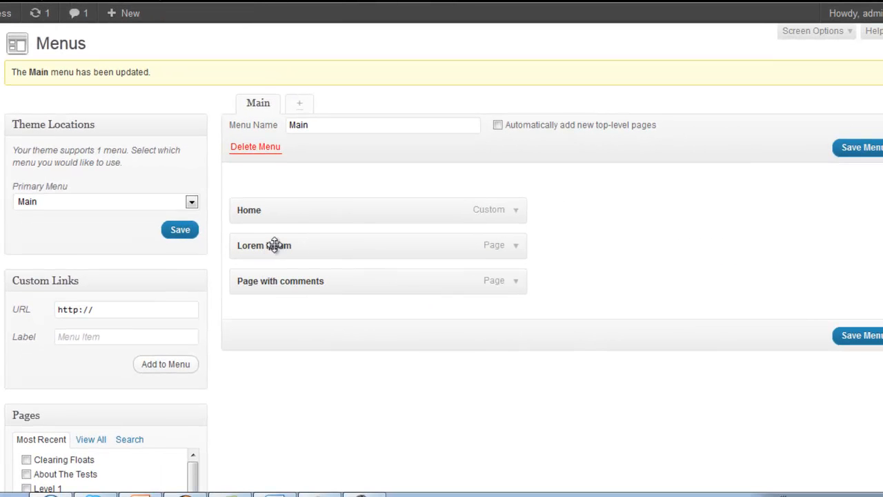
- Move the Lorem Ipsum item below Page with comments in the Main menu and save the menu
drag(275, 245, 277, 287)
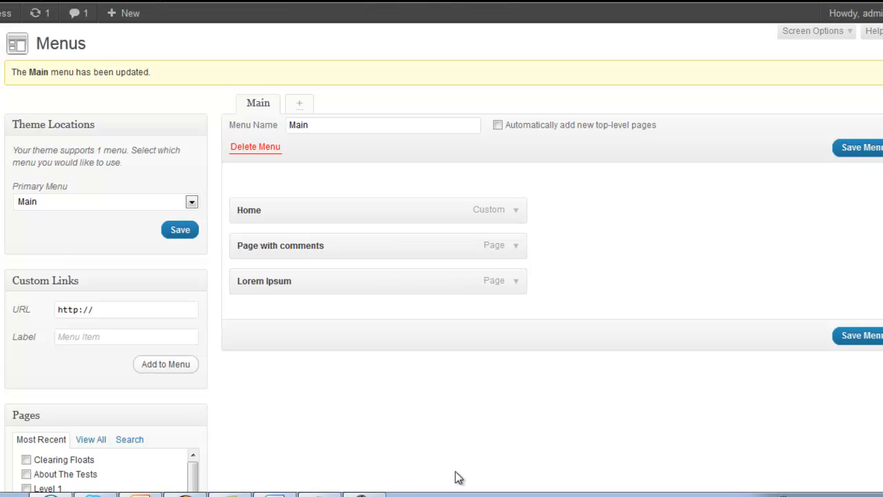
click(861, 336)
click(7, 12)
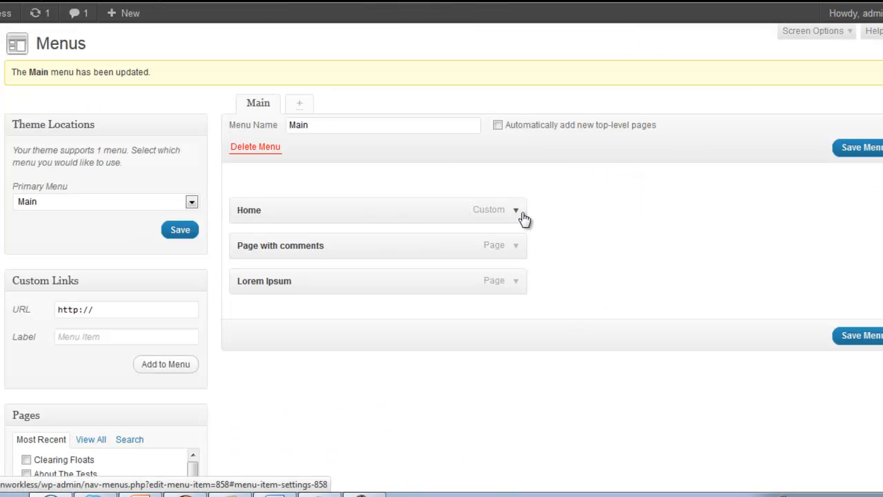
- Expand the settings of the Home, Page with comments and Lorem Ipsum menu items to examine their options
click(517, 211)
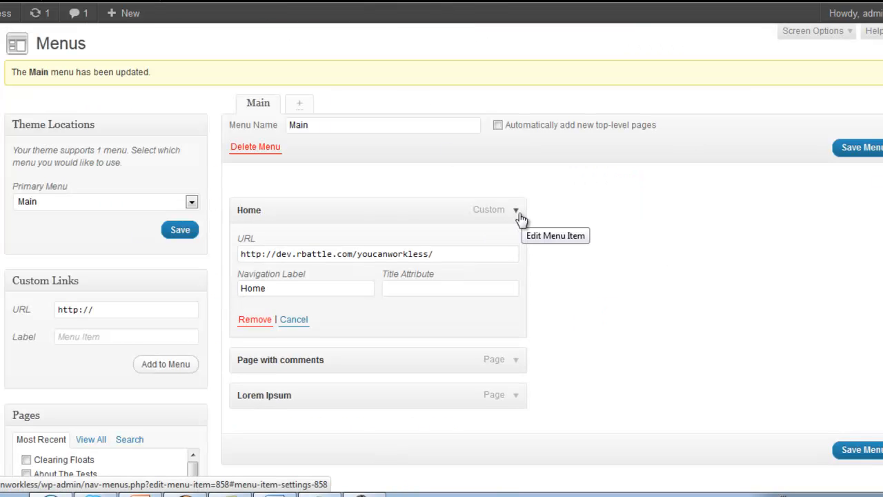
click(515, 362)
scroll(518, 406, down, 3)
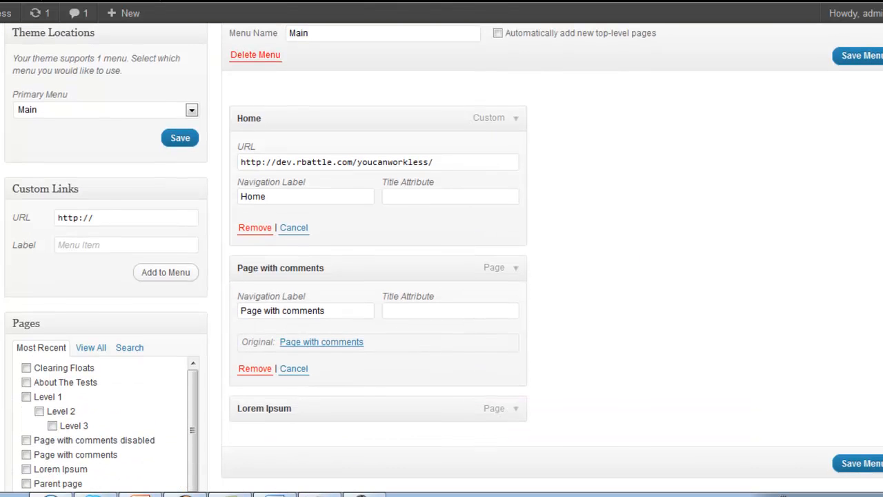
click(515, 409)
scroll(868, 279, down, 1)
scroll(232, 380, down, 2)
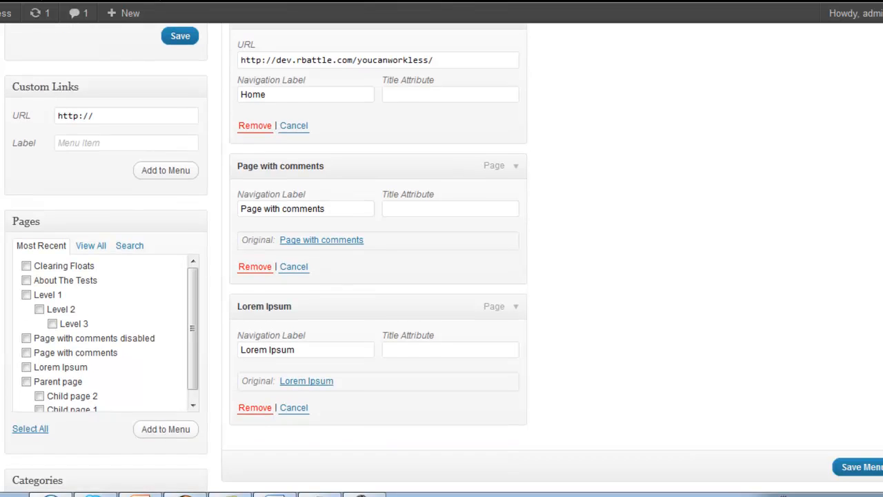
- Set the navigation label of the Page with comments item to "Check It Out!" and save the menu
scroll(233, 381, up, 1)
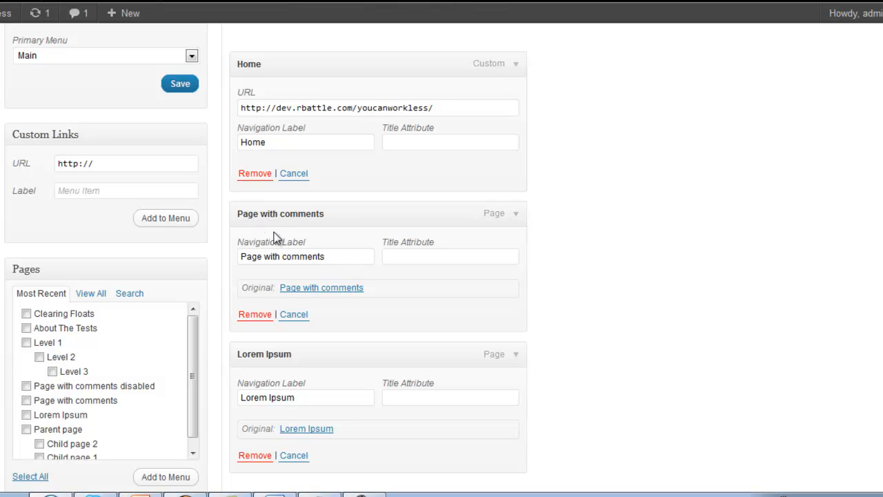
click(334, 263)
drag(334, 263, 241, 257)
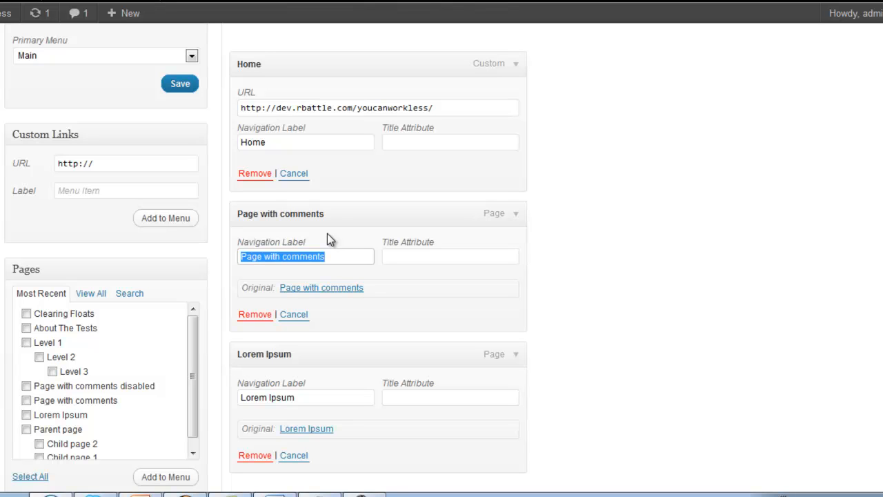
text(Check I)
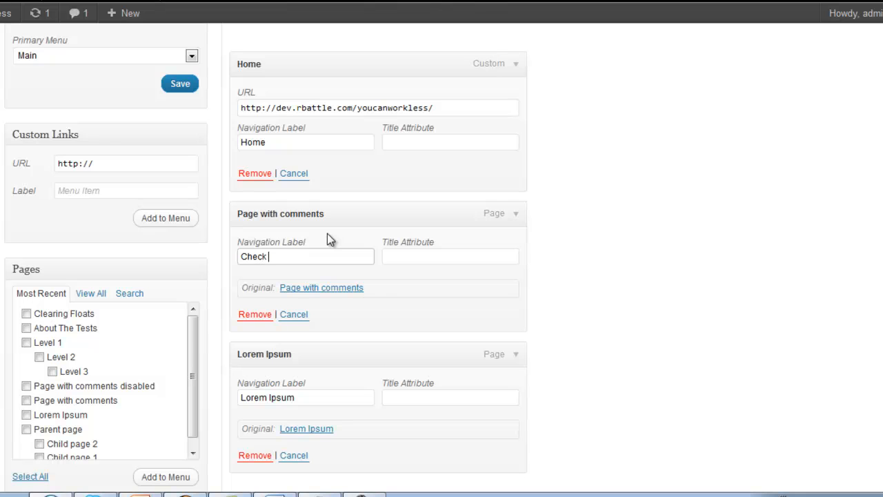
text(t Out!)
scroll(637, 274, down, 3)
click(855, 343)
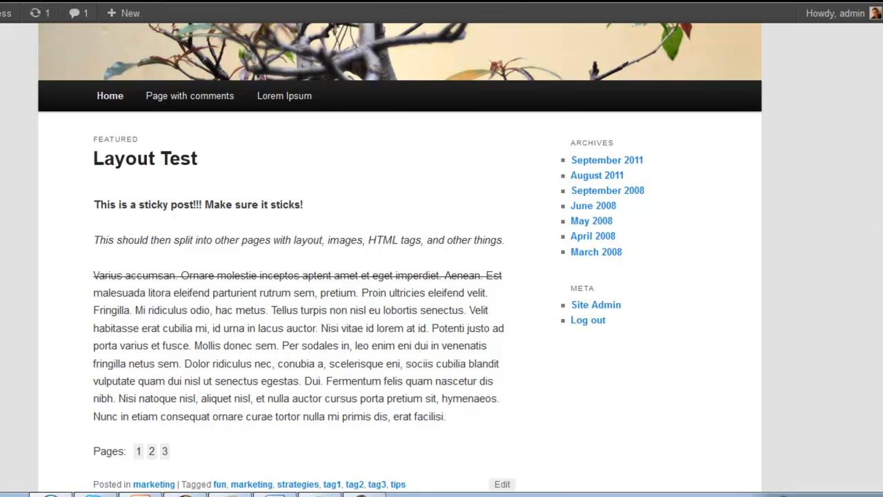
- Reload the live site's home page to check the relabelled item in the navigation bar
scroll(400, 257, up, 3)
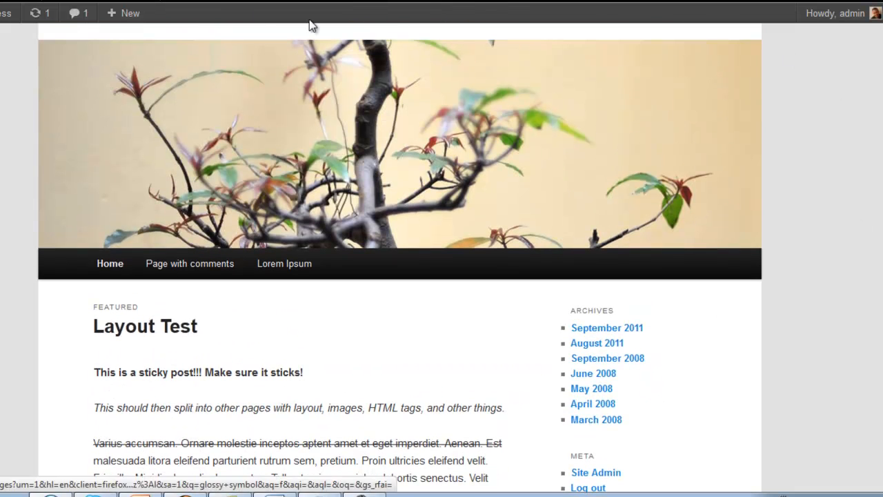
key(F5)
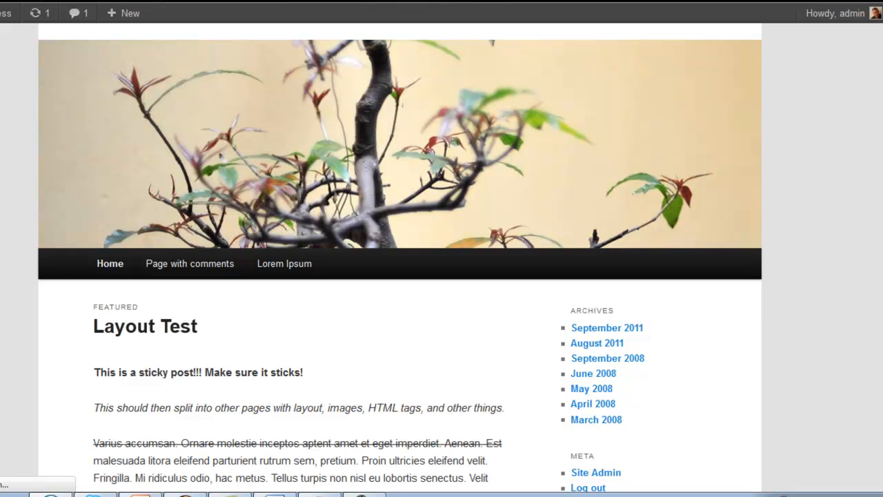
click(862, 84)
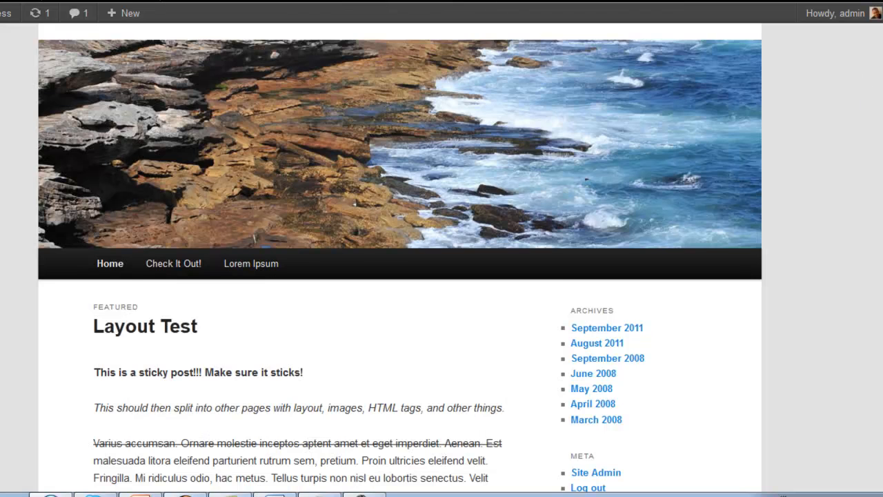
- Look through the page linked as Check It Out! on the live site and return to the Menus screen
scroll(441, 276, down, 3)
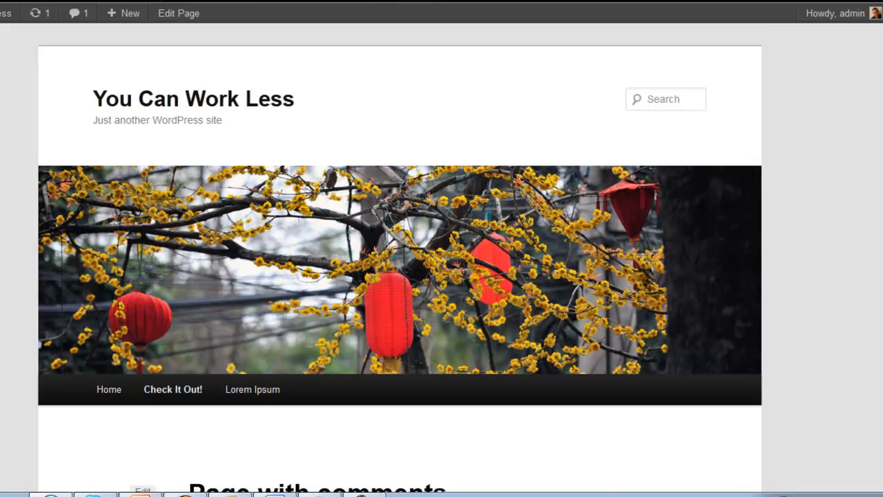
scroll(400, 258, down, 6)
scroll(400, 258, down, 3)
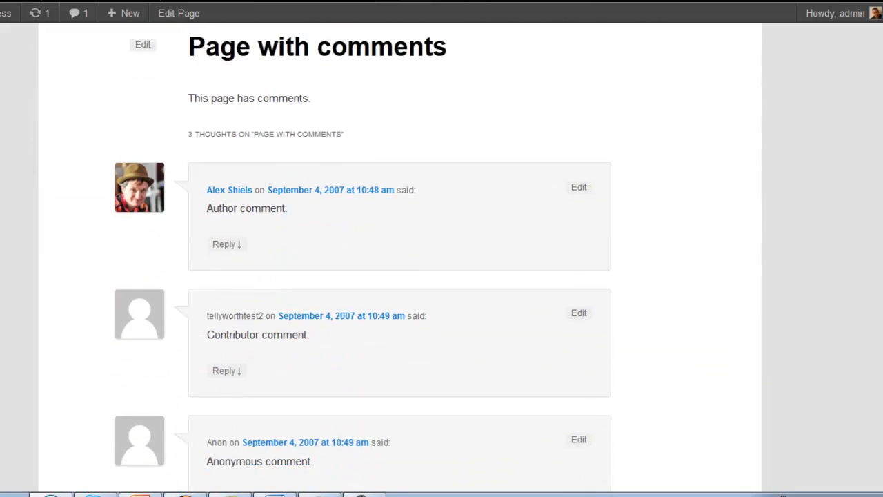
scroll(400, 258, up, 3)
scroll(400, 258, up, 2)
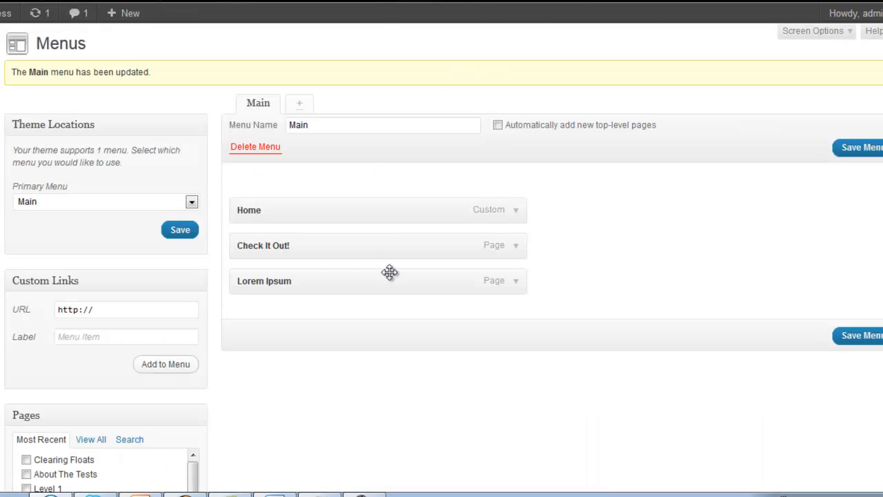
scroll(282, 209, down, 1)
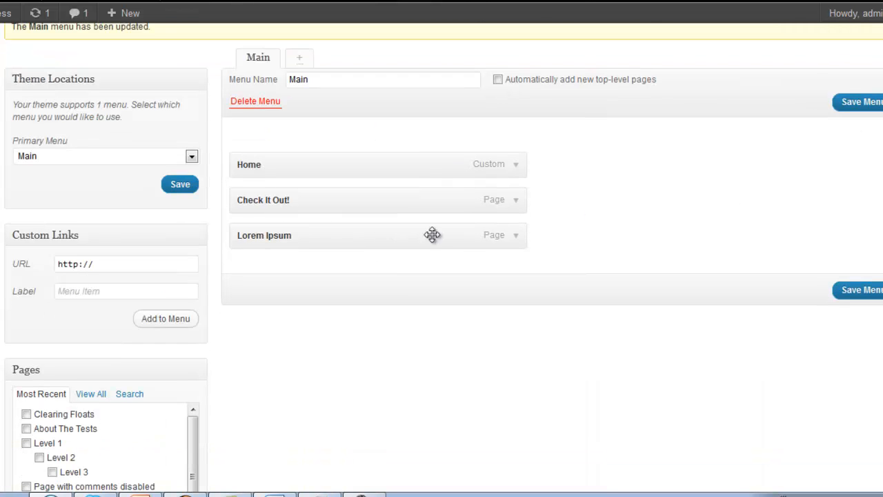
- Add the categories Cat A, Cat B and Cat C from the full category list to the Main menu and save it
scroll(433, 235, down, 3)
scroll(20, 318, down, 4)
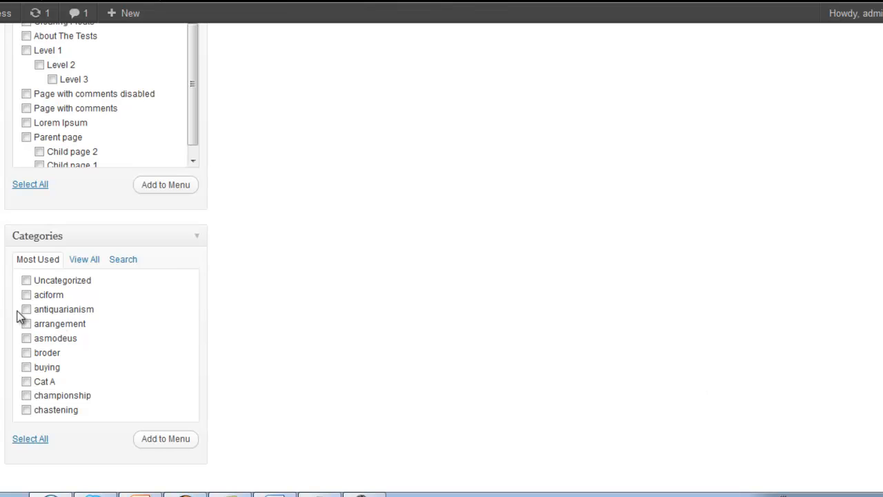
click(85, 263)
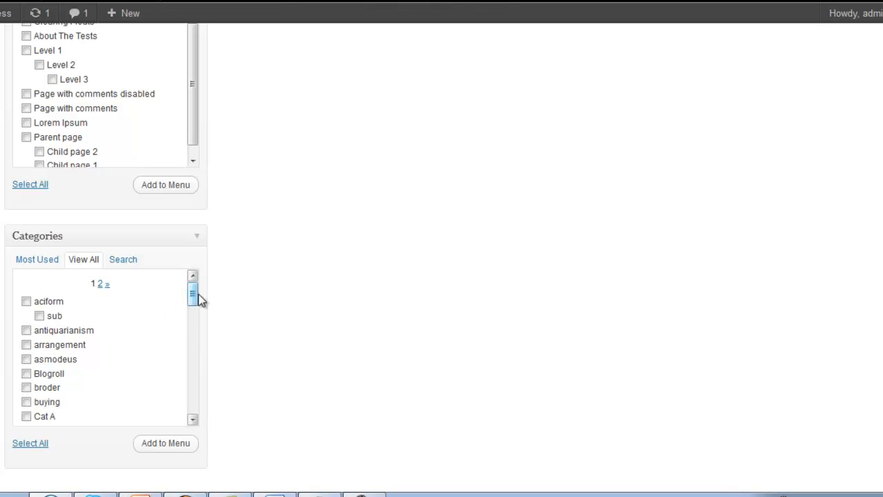
drag(195, 297, 193, 411)
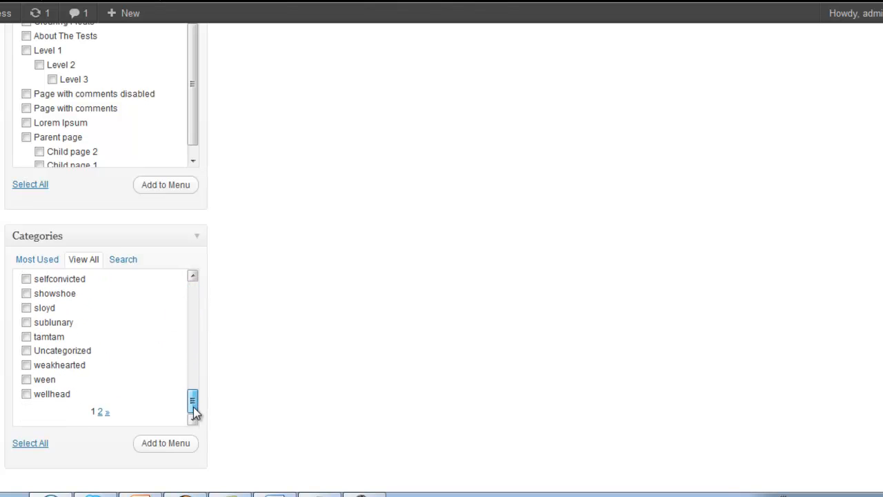
click(102, 414)
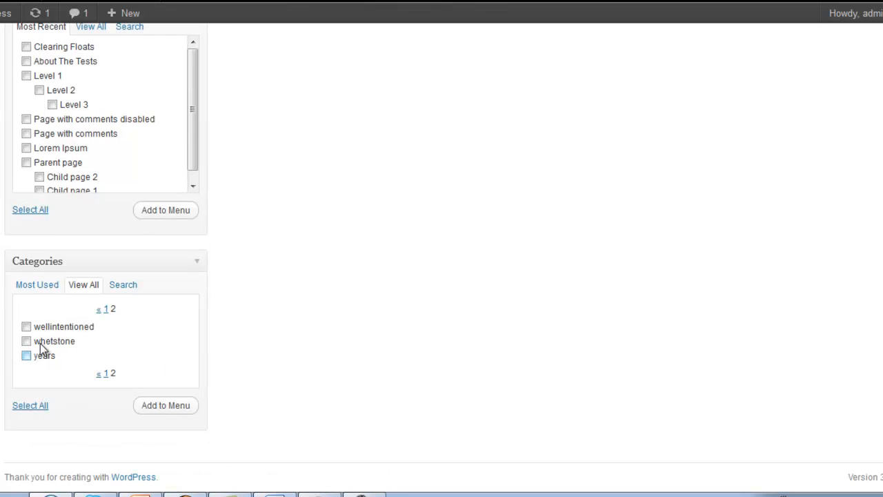
click(103, 374)
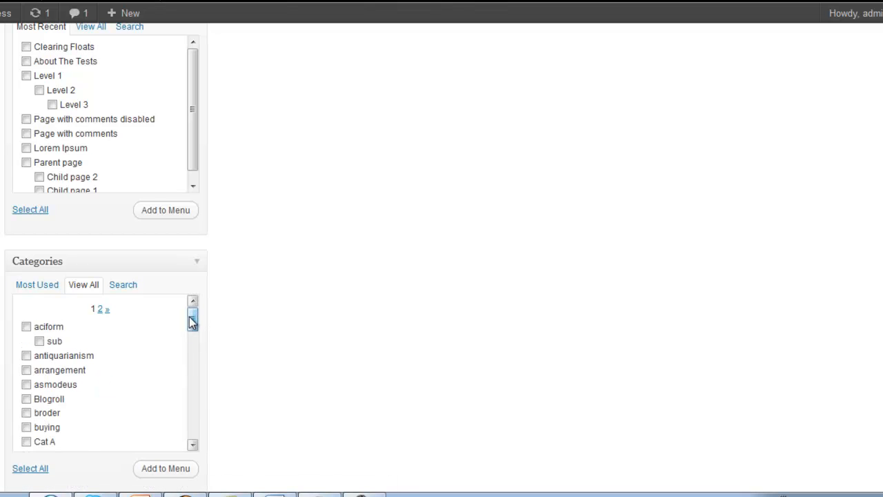
drag(193, 322, 192, 329)
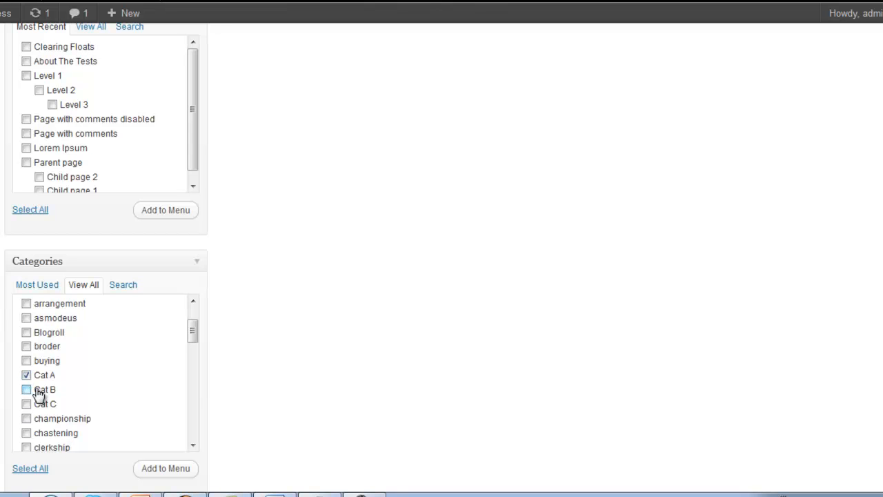
click(26, 405)
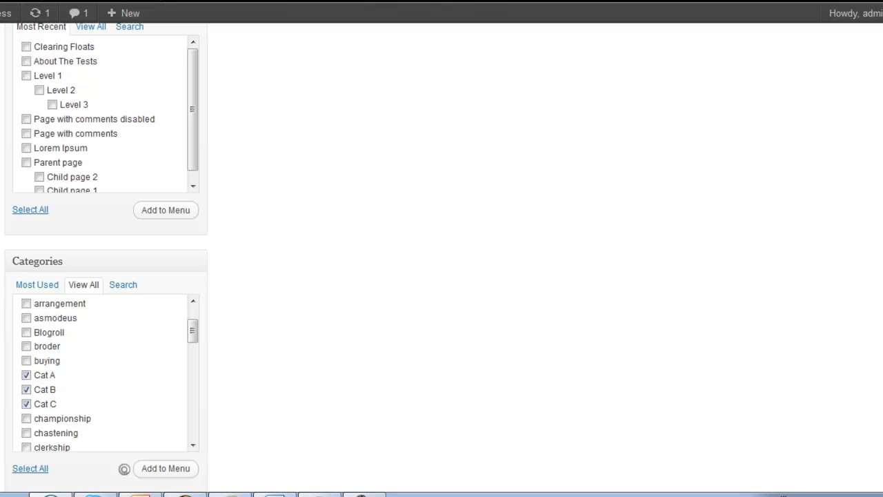
scroll(441, 257, up, 6)
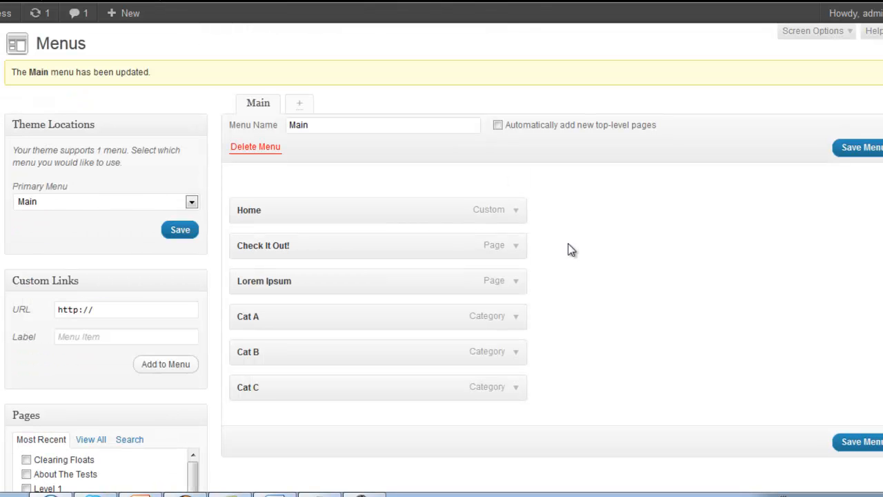
click(875, 446)
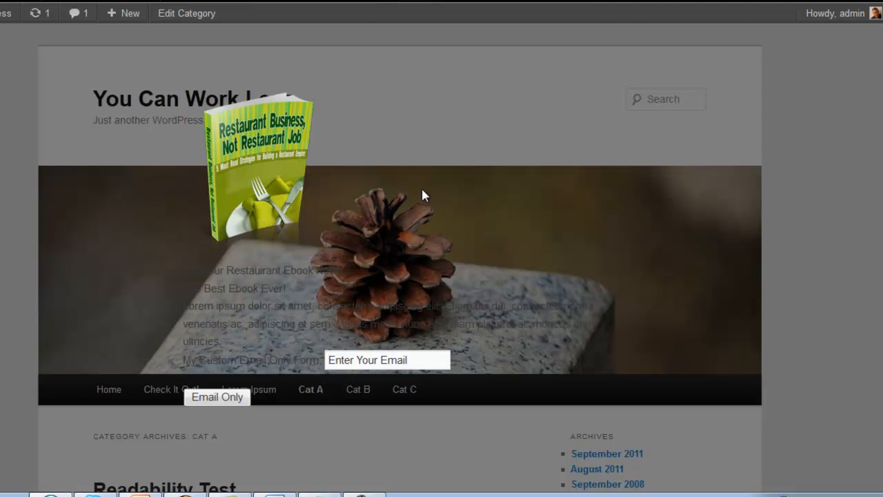
- Dismiss the e-book pop-up on the live site's Cat A archive and look through the posts it lists
click(442, 186)
scroll(443, 186, down, 8)
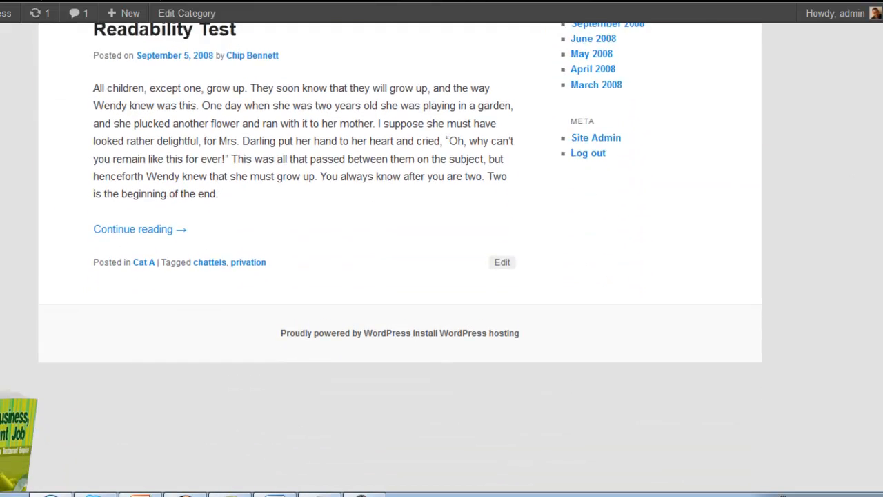
scroll(400, 253, up, 5)
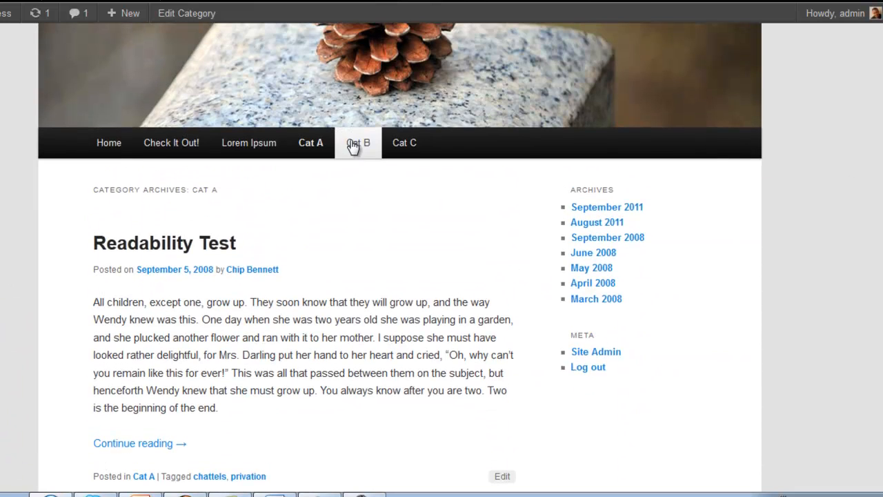
scroll(416, 264, down, 2)
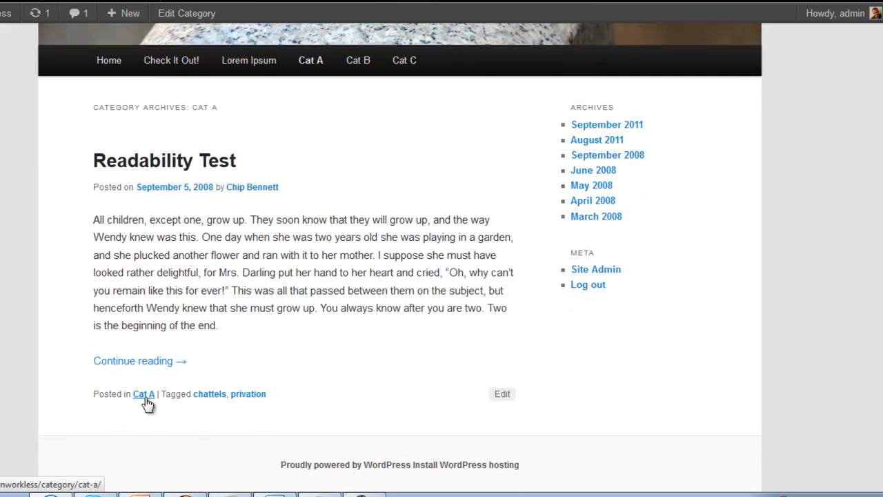
scroll(207, 400, up, 2)
scroll(477, 267, up, 1)
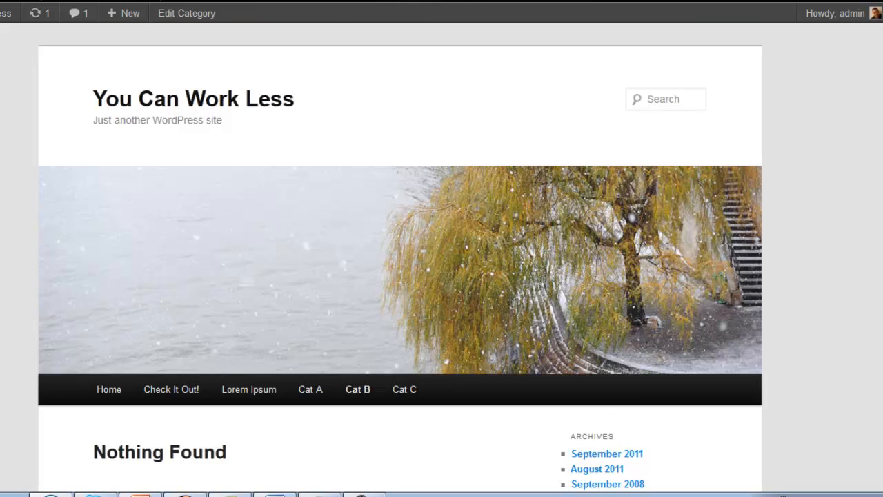
- Check the Cat B and Cat C archives from the live site's navigation bar and go over the Cat A archive again
scroll(852, 322, down, 2)
scroll(728, 280, down, 2)
click(404, 234)
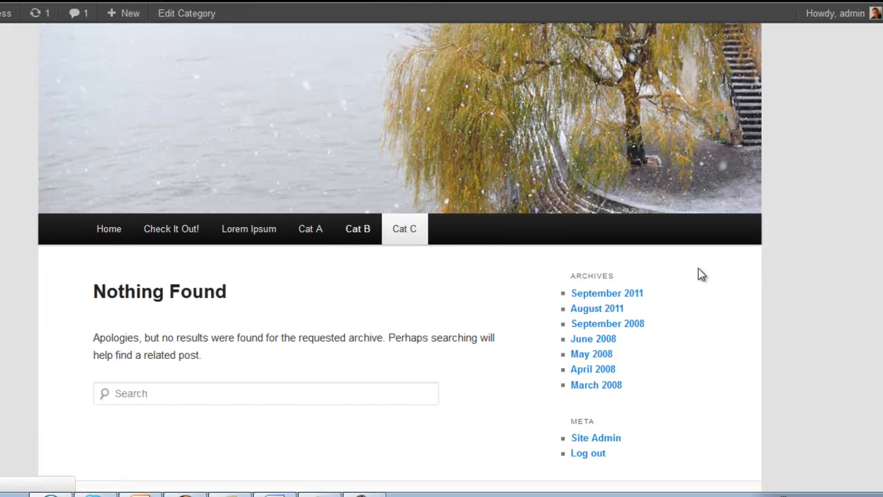
scroll(455, 422, down, 4)
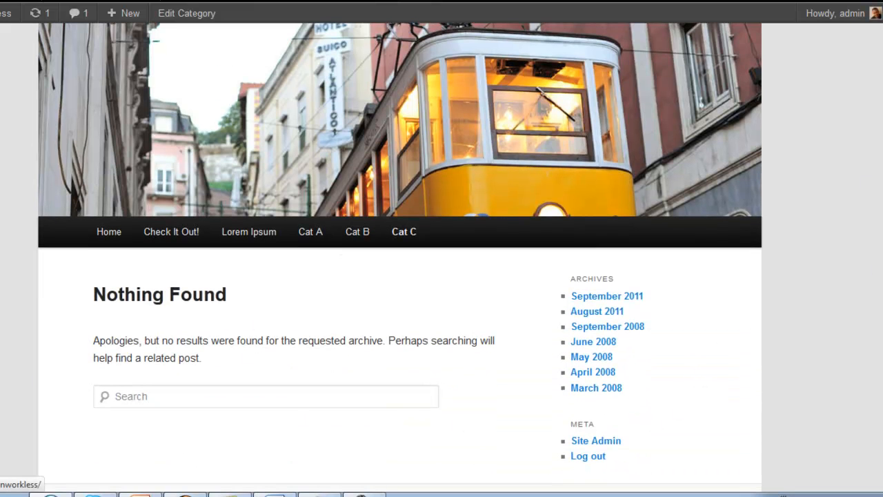
scroll(713, 332, down, 3)
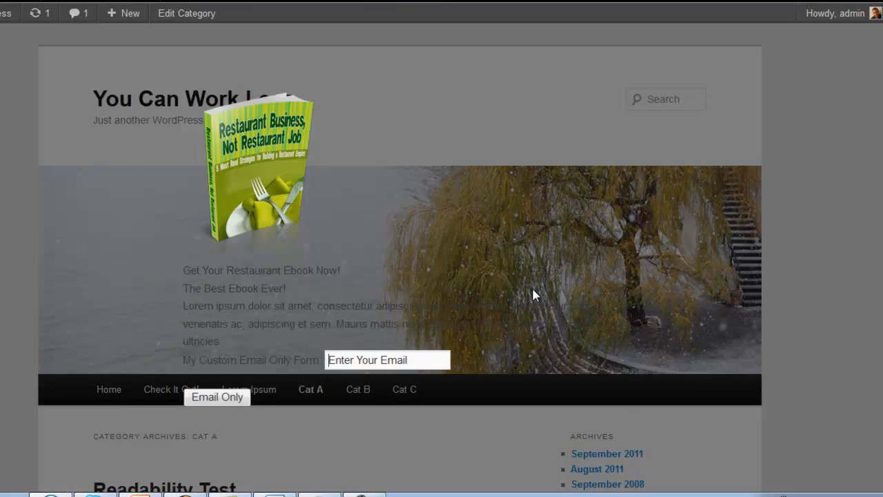
scroll(41, 235, down, 4)
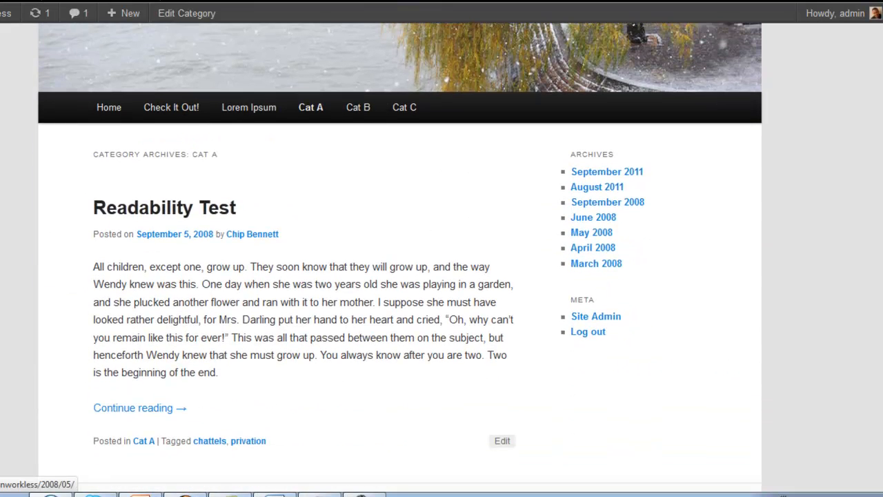
scroll(346, 235, down, 3)
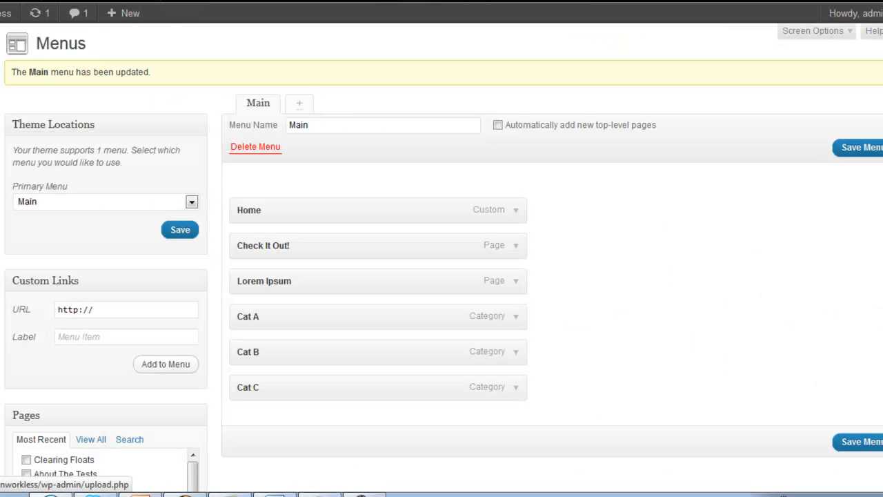
- Assign the Images Test post to the categories Cat A, Cat B and Cat C with Quick Edit and update it
mouse_move(2, 59)
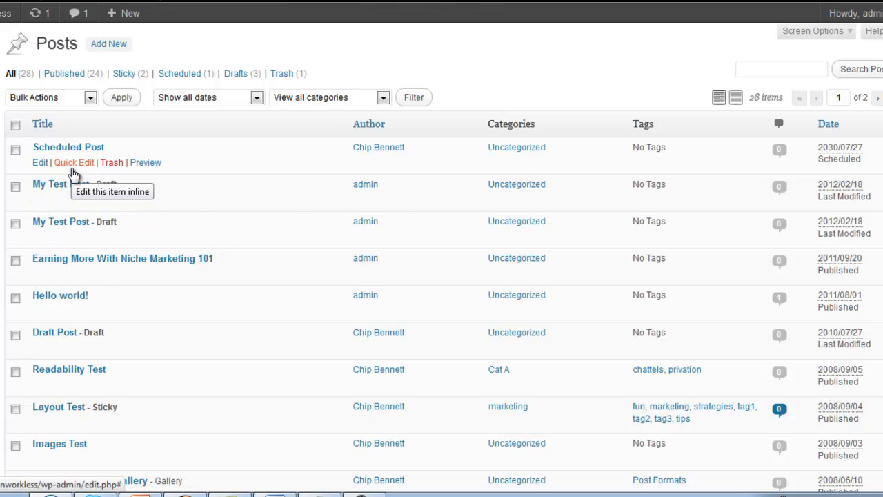
scroll(444, 258, down, 2)
scroll(444, 283, down, 3)
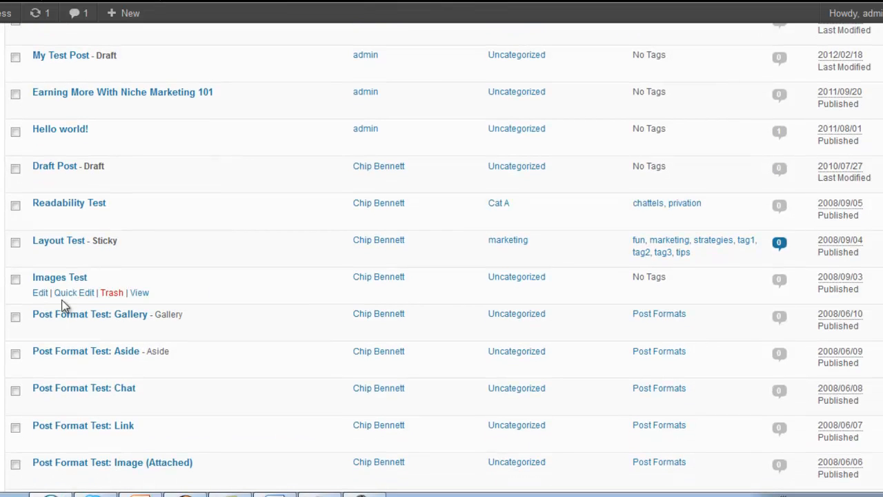
click(74, 293)
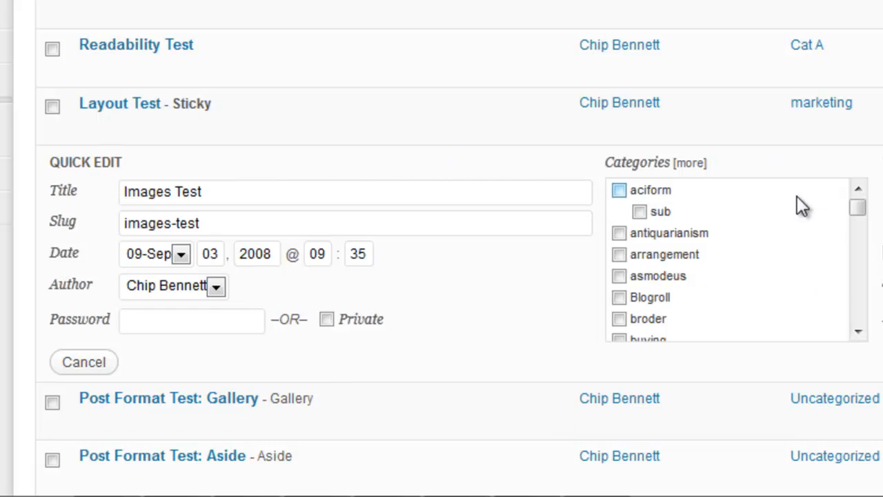
drag(860, 210, 860, 228)
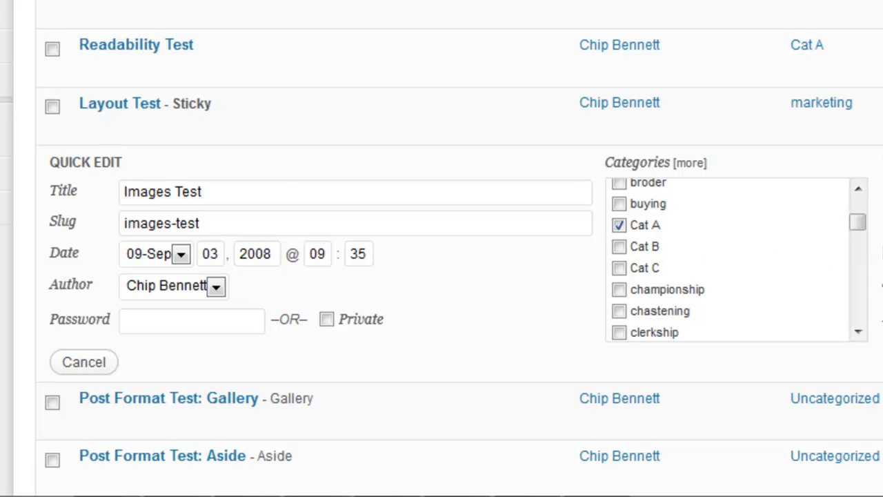
click(617, 247)
click(619, 267)
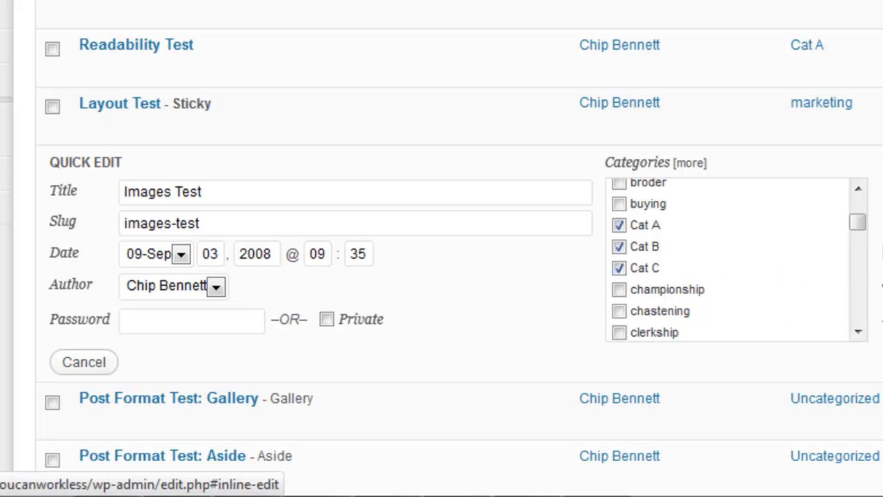
click(876, 362)
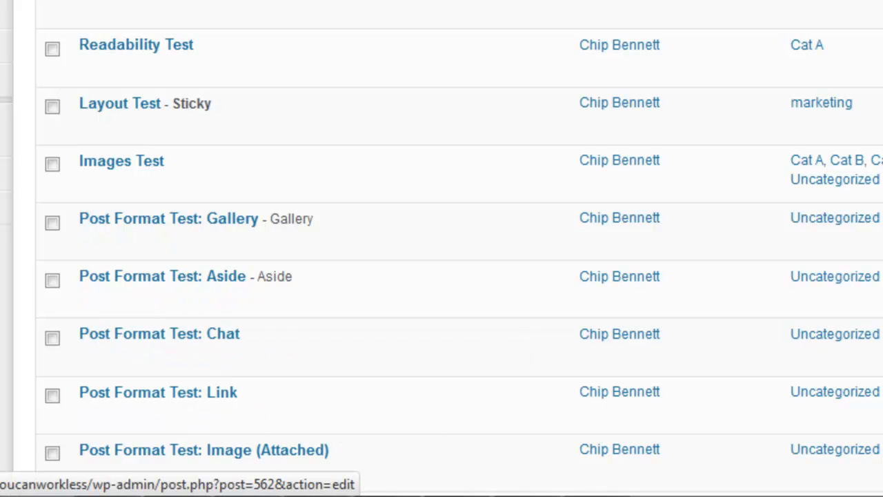
- Assign the Post Format Test: Chat post to the category Cat A with Quick Edit and update it
scroll(441, 276, down, 3)
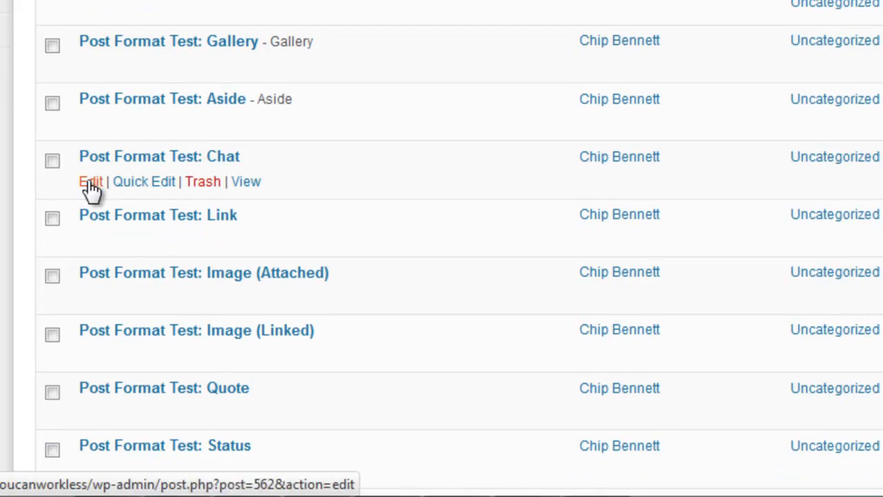
click(153, 184)
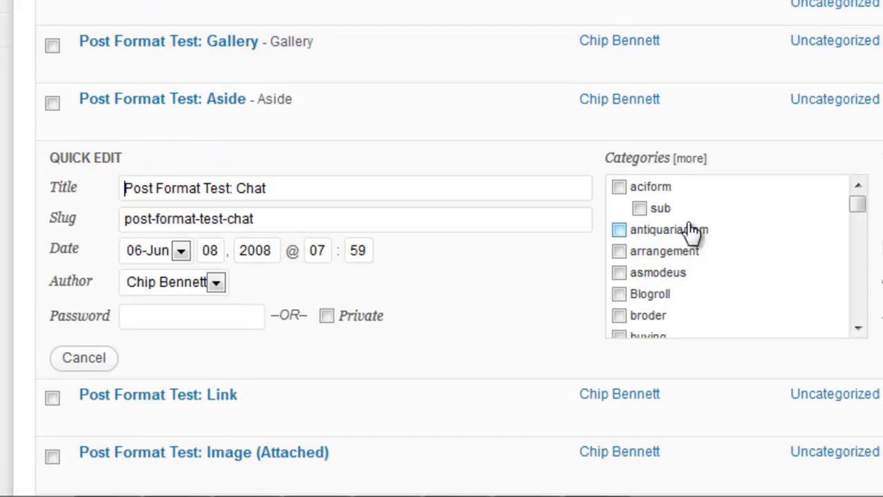
drag(857, 206, 861, 228)
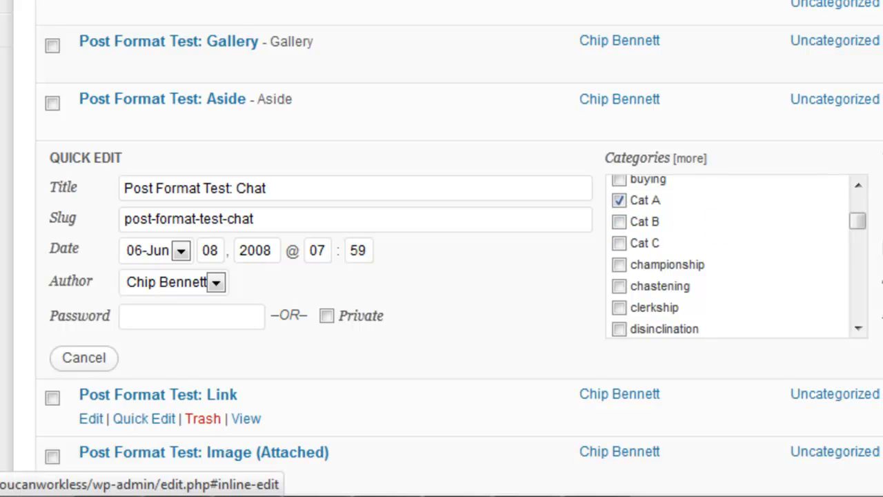
- Reload the Cat A archive on the live site and look through its posts for the newly categorised ones
mouse_move(13, 4)
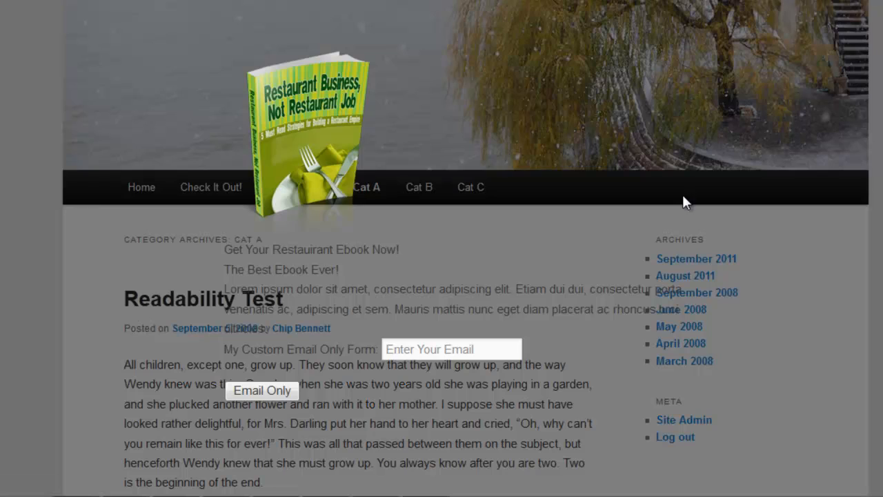
scroll(441, 276, down, 20)
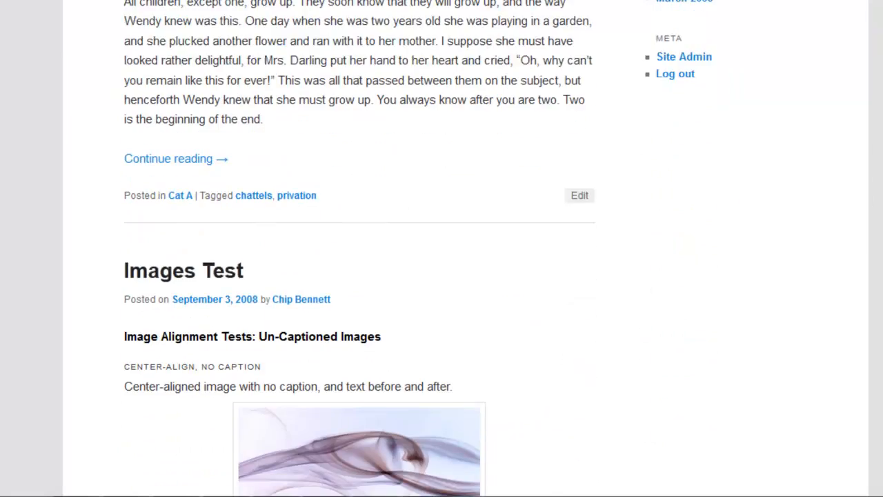
scroll(442, 276, down, 10)
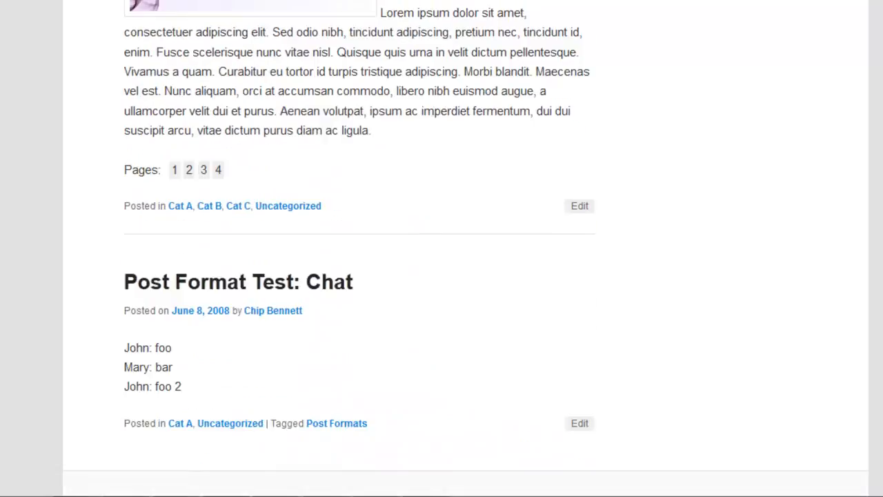
scroll(442, 276, up, 1)
scroll(442, 276, up, 20)
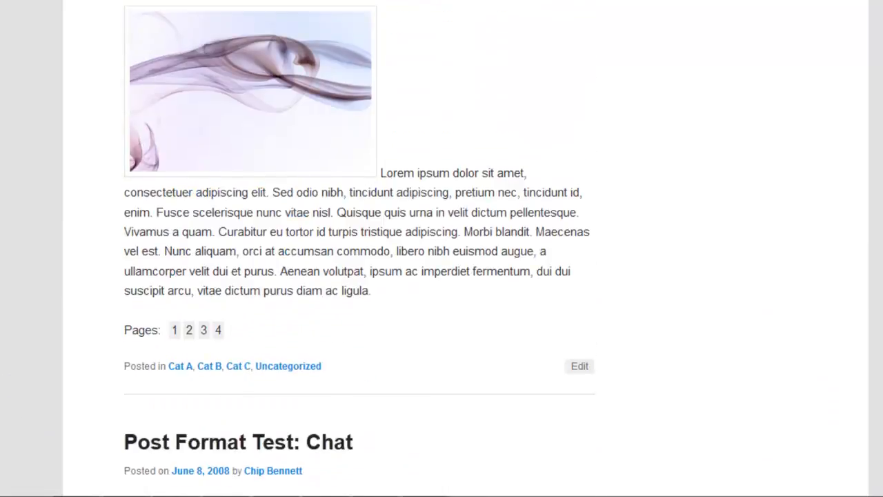
scroll(472, 368, up, 3)
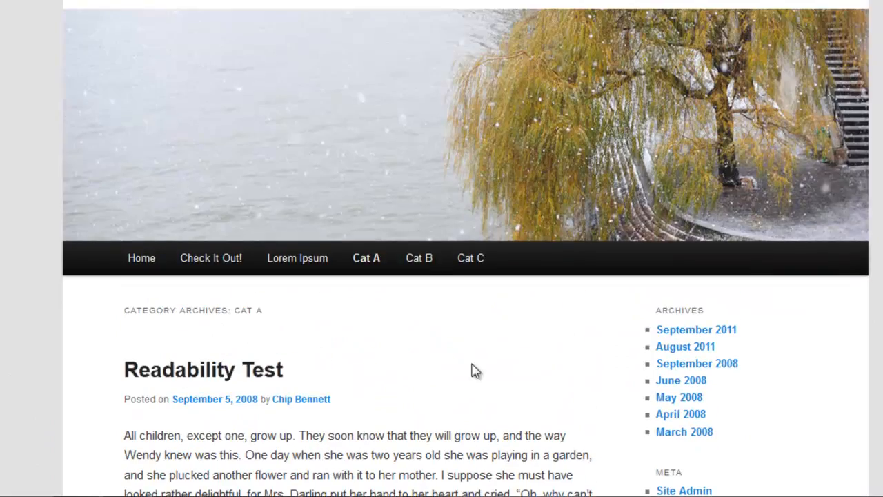
- Open the Cat B archive from the live site's navigation bar and look through its posts
click(421, 260)
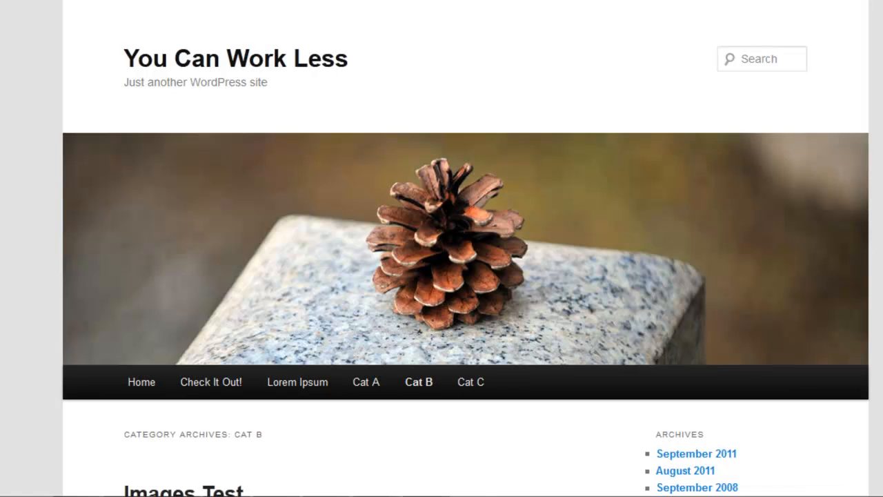
scroll(442, 276, down, 15)
scroll(441, 276, down, 4)
scroll(442, 276, up, 20)
scroll(441, 276, up, 2)
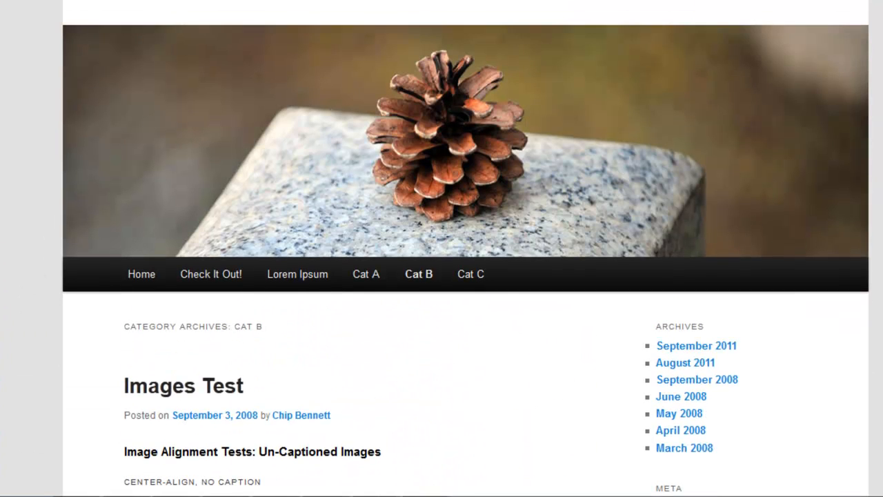
scroll(442, 276, down, 1)
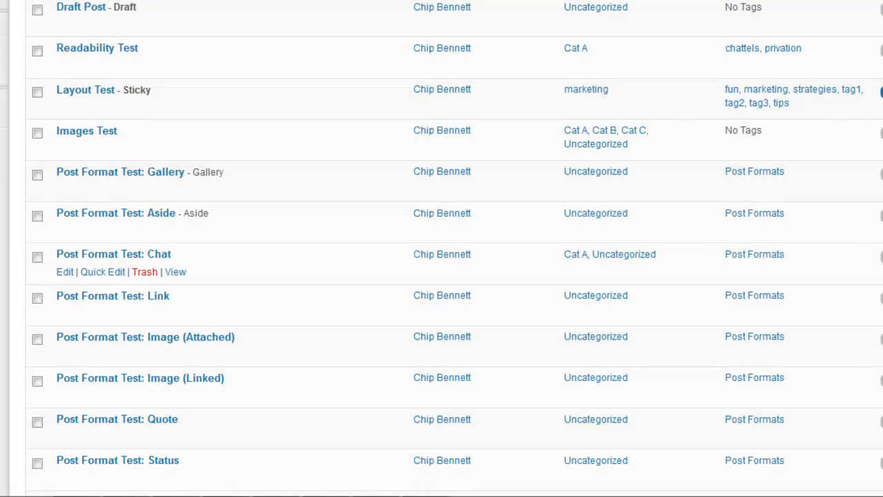
- Return from the posts list to the Menus screen in the site's appearance settings
scroll(442, 276, up, 5)
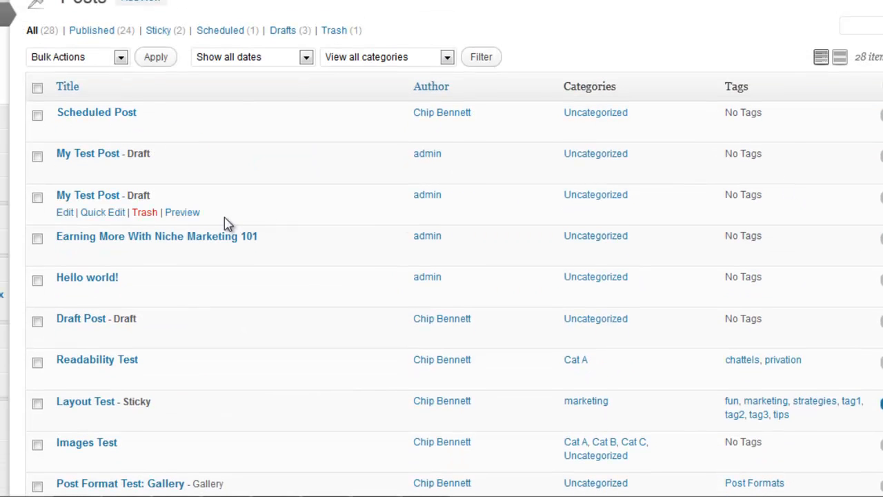
mouse_move(4, 216)
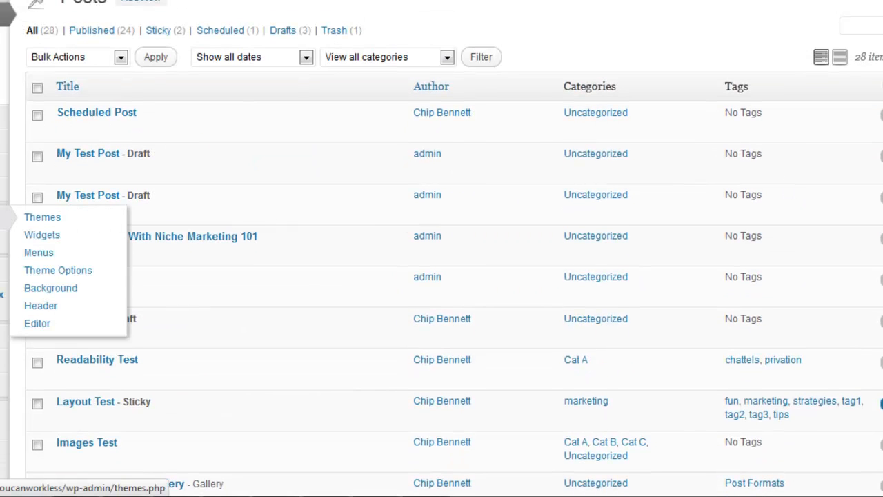